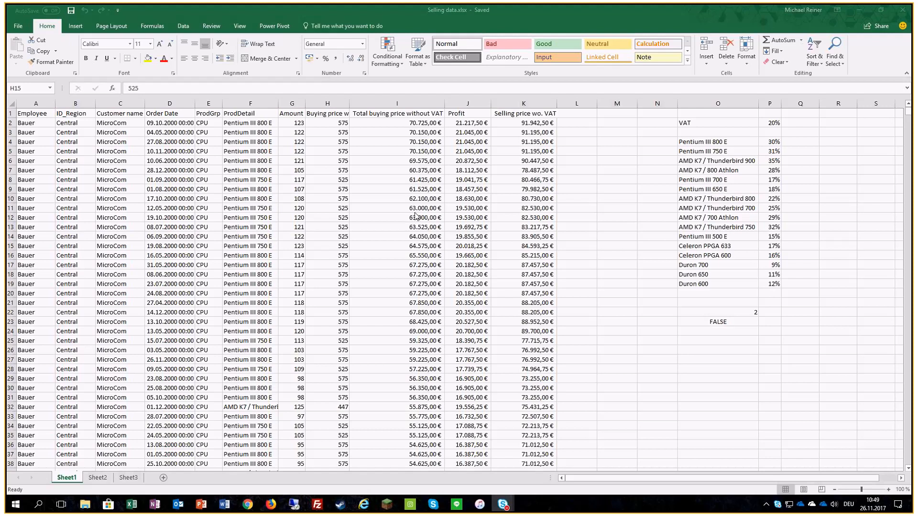
Look over the sales records on Sheet1 across the columns from Employee to Selling price wo. VAT
{"action": "left_click", "coordinate": [270, 208]}
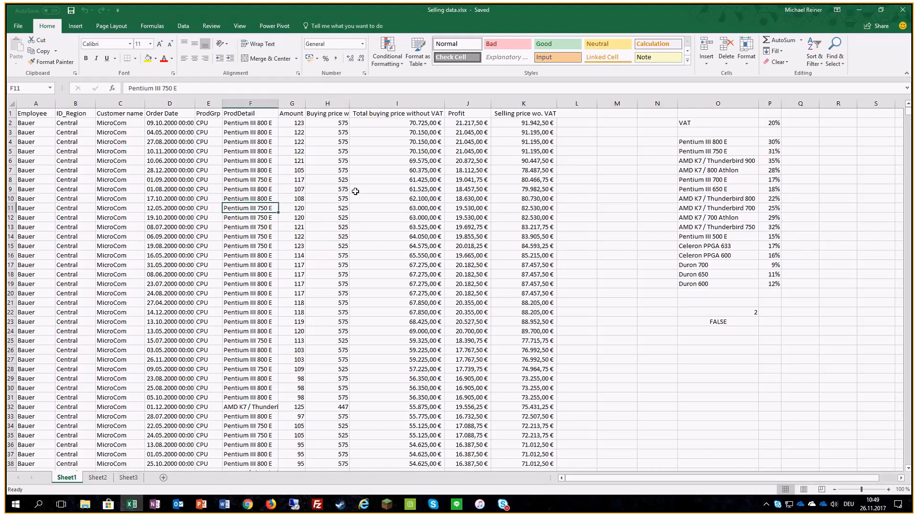
{"action": "left_click", "coordinate": [175, 171]}
{"action": "left_click", "coordinate": [293, 178]}
{"action": "left_click", "coordinate": [406, 179]}
{"action": "left_click", "coordinate": [526, 189]}
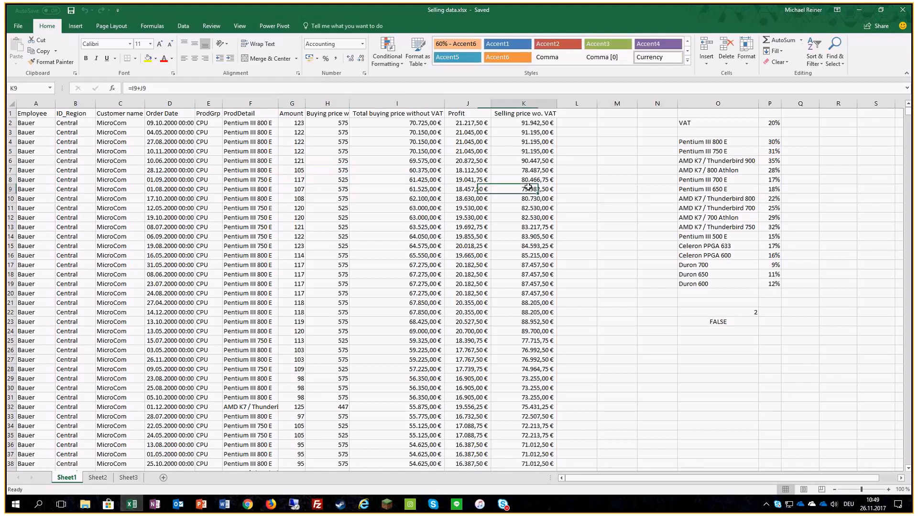
{"action": "left_click_drag", "start_coordinate": [22, 132], "coordinate": [526, 170]}
{"action": "left_click", "coordinate": [376, 153]}
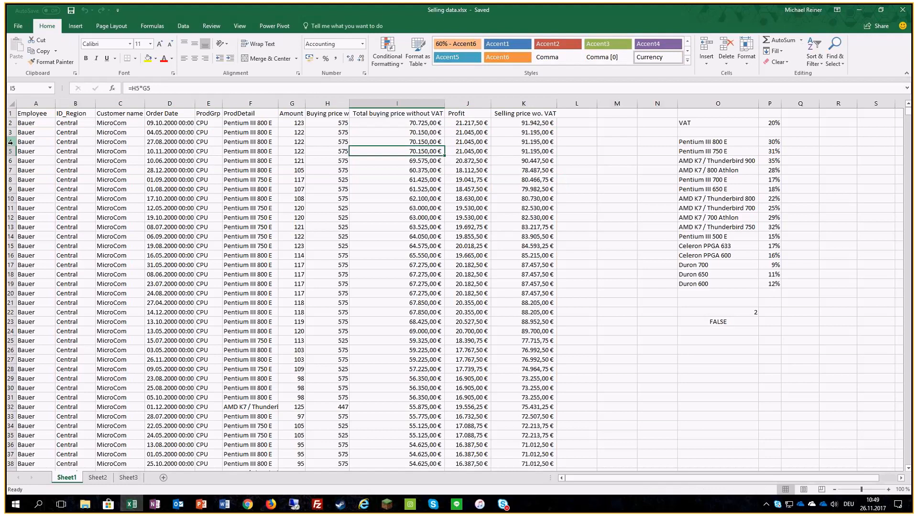
Examine the individual fields of the sales records, including the formulas for total buying price, profit and selling price
{"action": "left_click", "coordinate": [70, 143]}
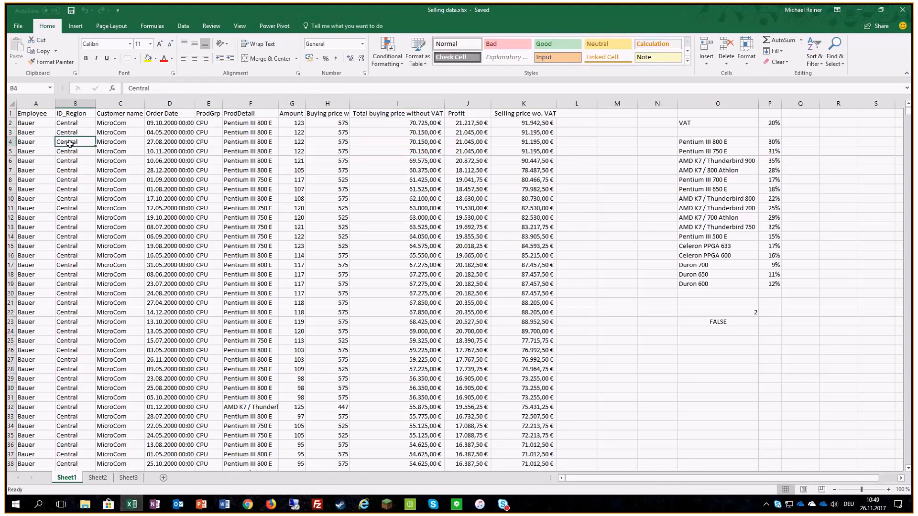
{"action": "left_click", "coordinate": [111, 145]}
{"action": "left_click", "coordinate": [170, 149]}
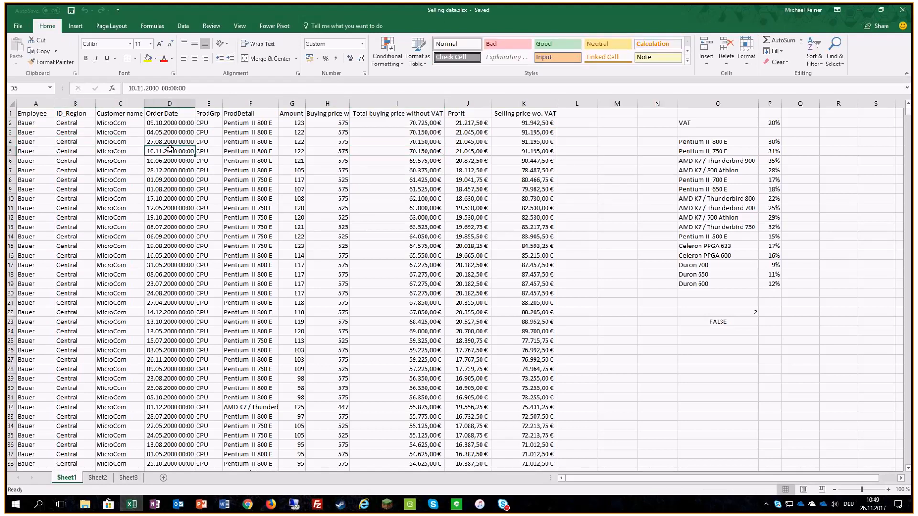
{"action": "left_click", "coordinate": [210, 151]}
{"action": "left_click", "coordinate": [248, 153]}
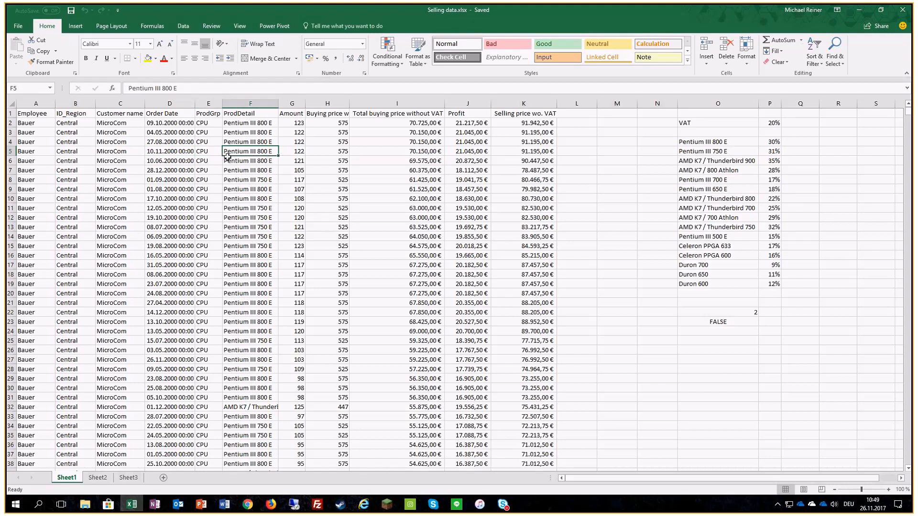
{"action": "left_click", "coordinate": [291, 152]}
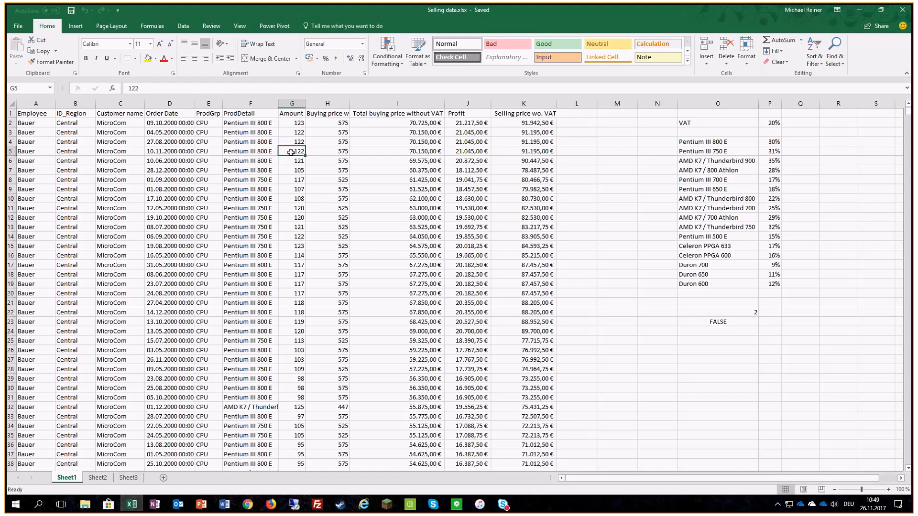
{"action": "left_click", "coordinate": [333, 151]}
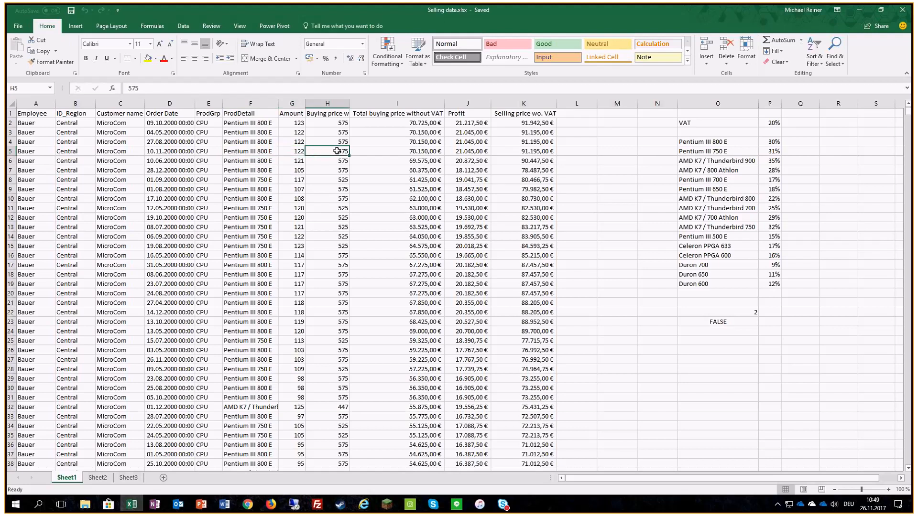
{"action": "left_click", "coordinate": [405, 151]}
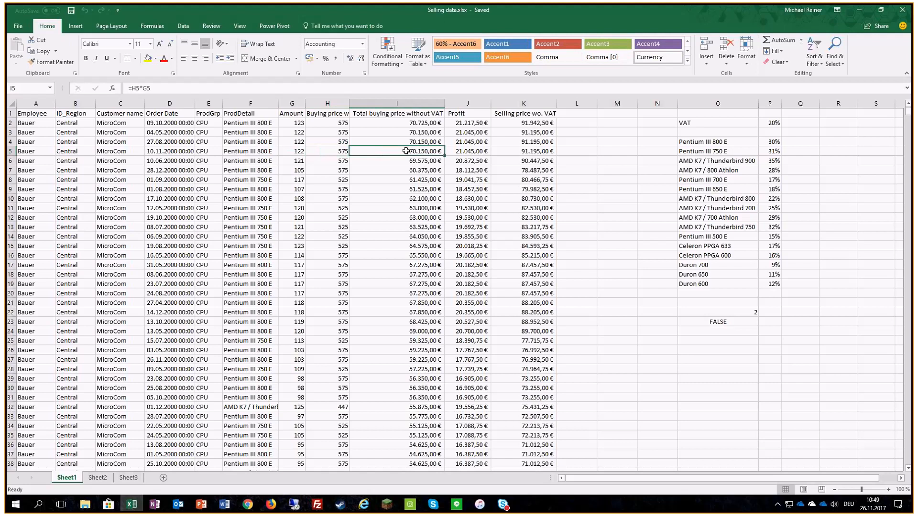
{"action": "left_click", "coordinate": [477, 155]}
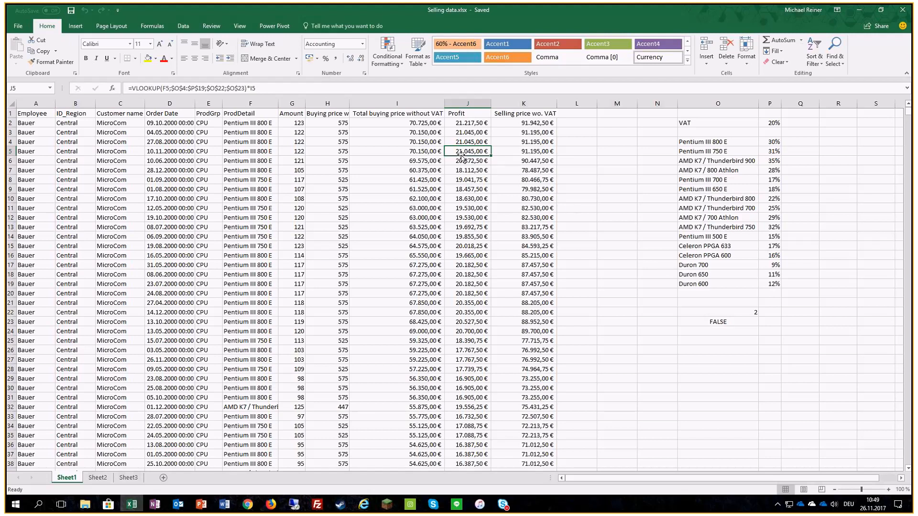
{"action": "left_click", "coordinate": [504, 144]}
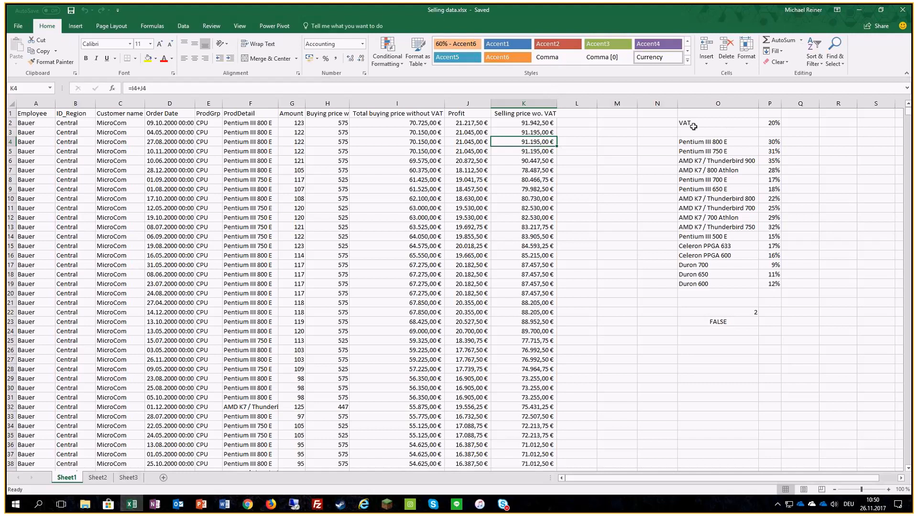
{"action": "left_click", "coordinate": [493, 360]}
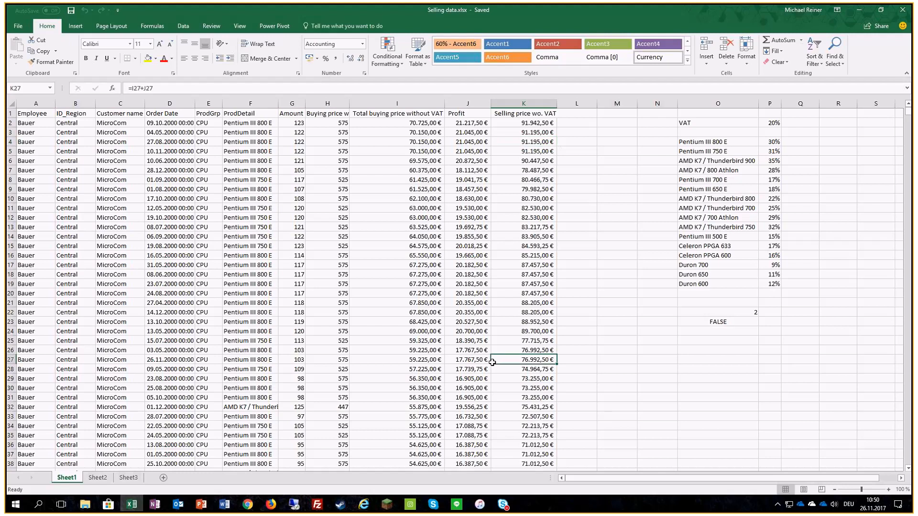
View the last used row of the sales data and return to the beginning of Sheet1
{"action": "key", "text": "ctrl+End"}
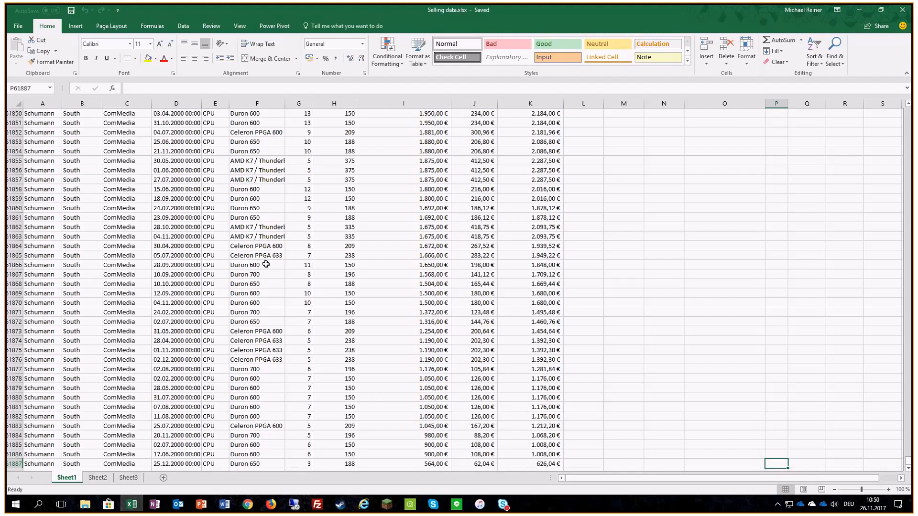
{"action": "key", "text": "ctrl+Home"}
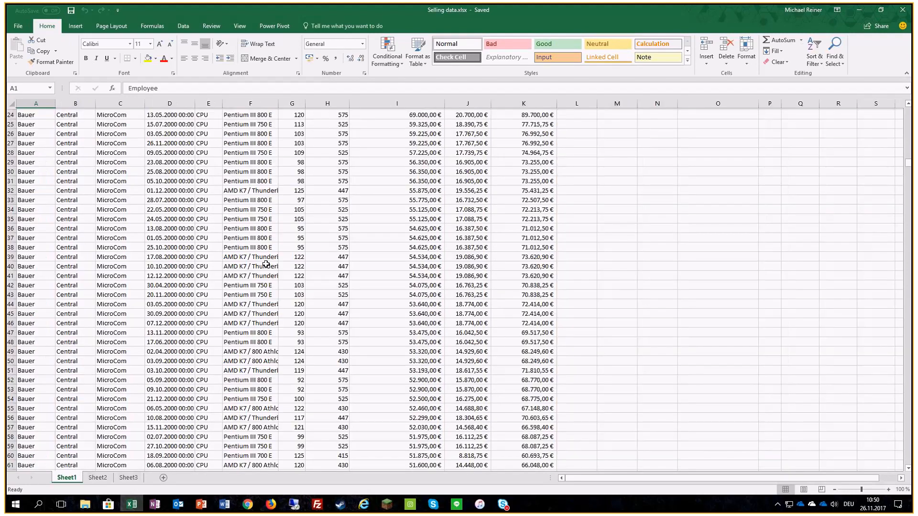
{"action": "left_click", "coordinate": [323, 256]}
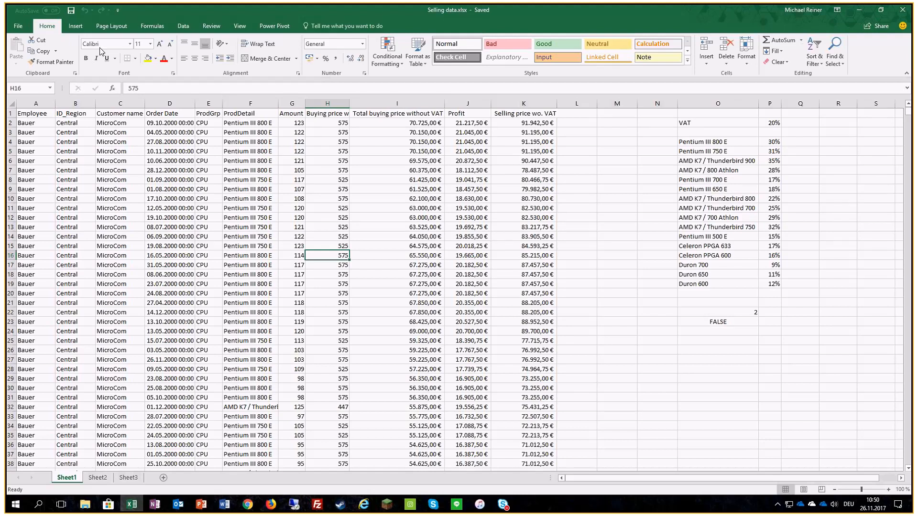
Check the column headings in row 1 of the sales data, from Employee to Selling price wo. VAT
{"action": "left_click", "coordinate": [76, 26]}
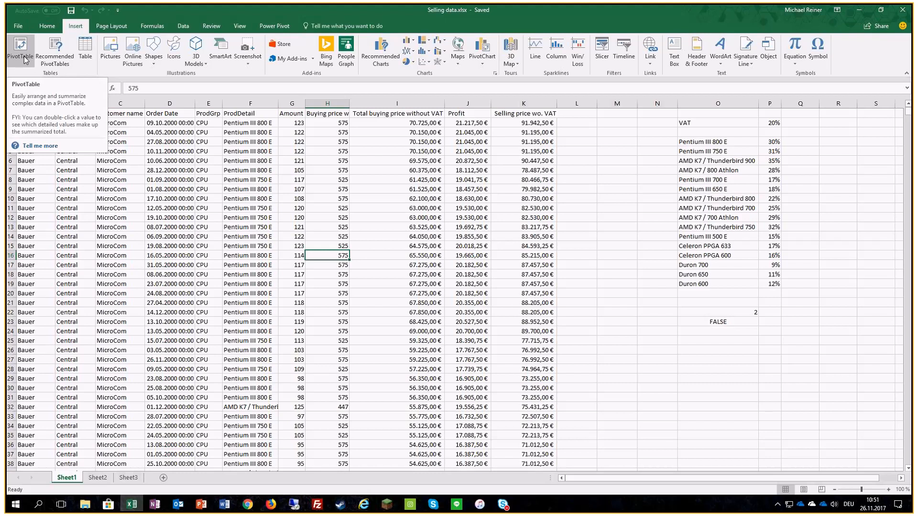
{"action": "left_click", "coordinate": [89, 188]}
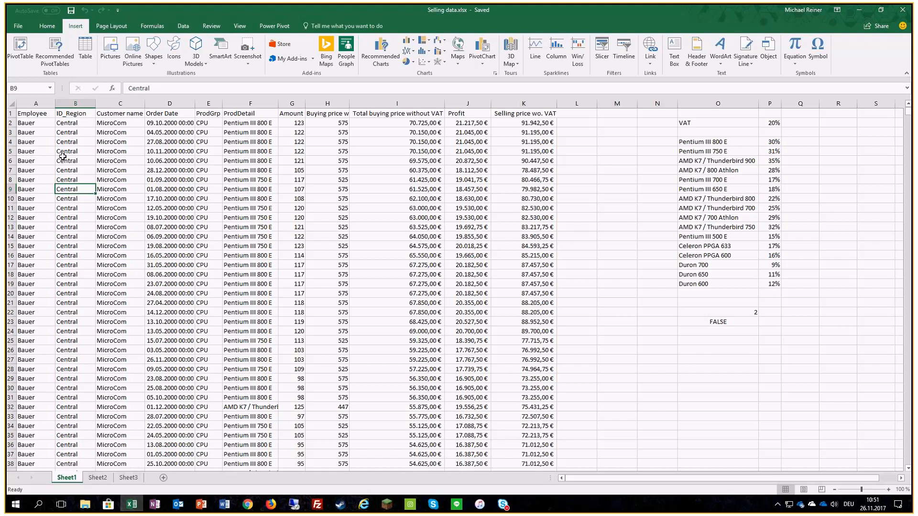
{"action": "left_click", "coordinate": [31, 113]}
{"action": "left_click", "coordinate": [75, 113]}
{"action": "left_click", "coordinate": [119, 113]}
{"action": "left_click", "coordinate": [169, 113]}
{"action": "left_click", "coordinate": [206, 113]}
{"action": "left_click", "coordinate": [230, 113]}
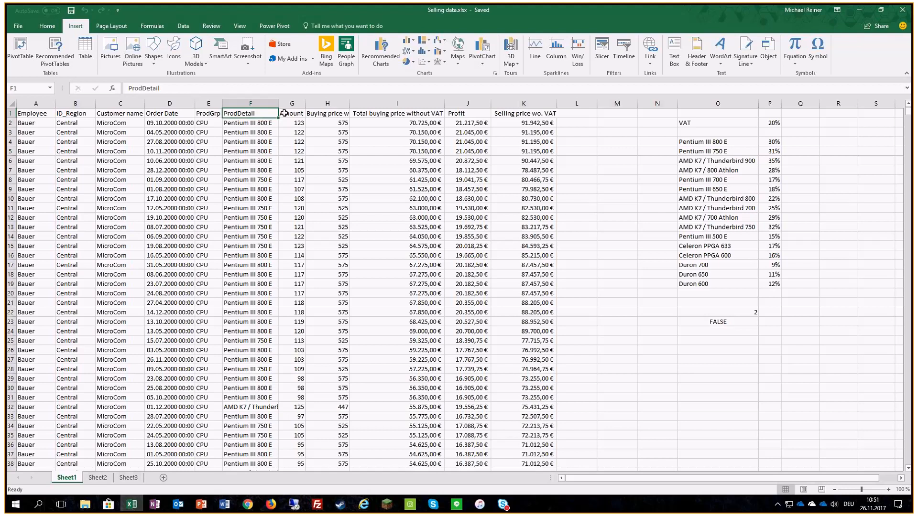
{"action": "key", "text": "ctrl+Right"}
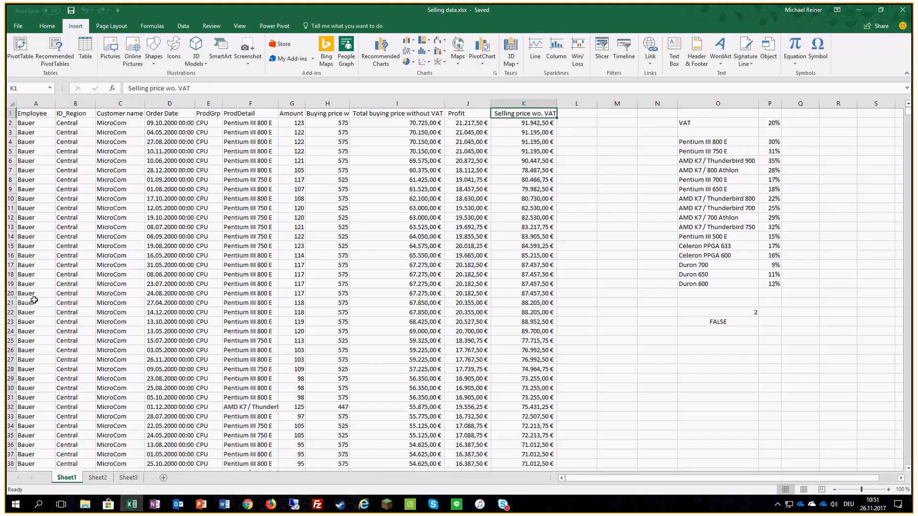
Start creating a PivotTable from the sales data range Sheet1!$A$1:$K$61887
{"action": "left_click", "coordinate": [188, 275]}
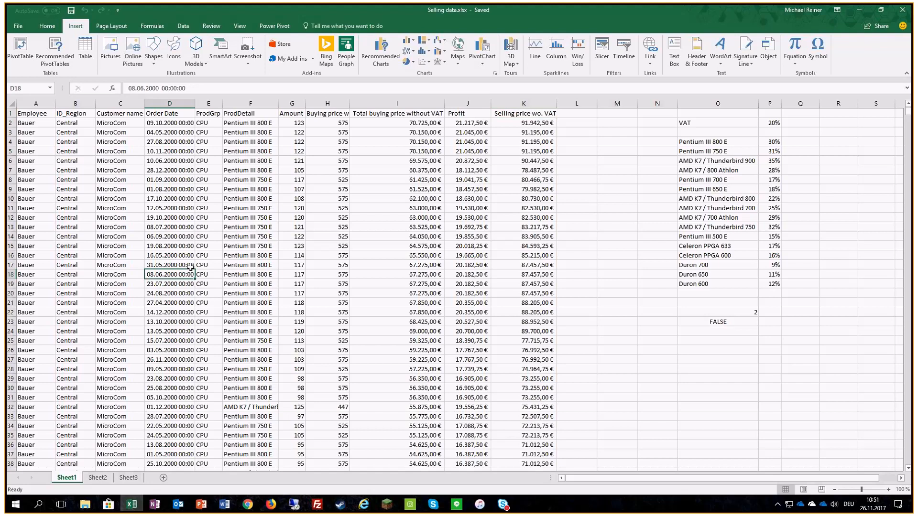
{"action": "left_click", "coordinate": [21, 50]}
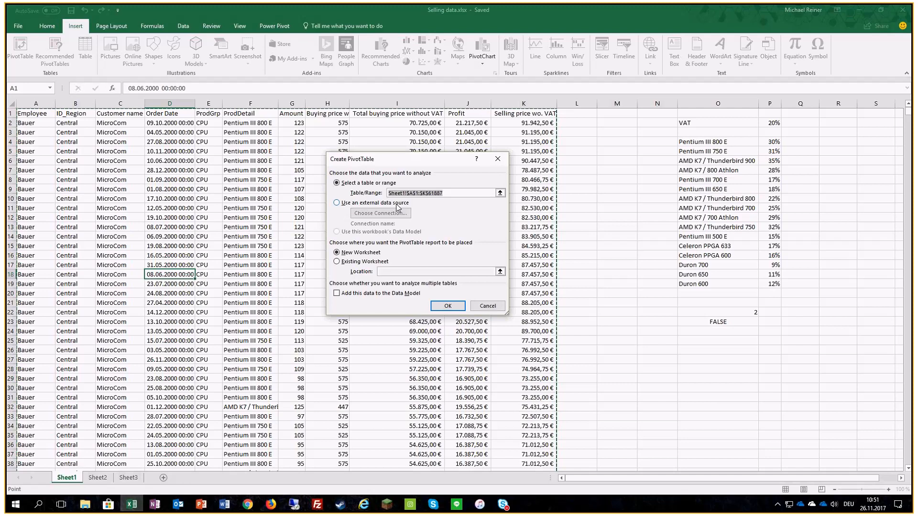
View the existing connections for an external data source, and return to the worksheet range as the PivotTable source
{"action": "left_click", "coordinate": [337, 205]}
{"action": "left_click", "coordinate": [362, 215]}
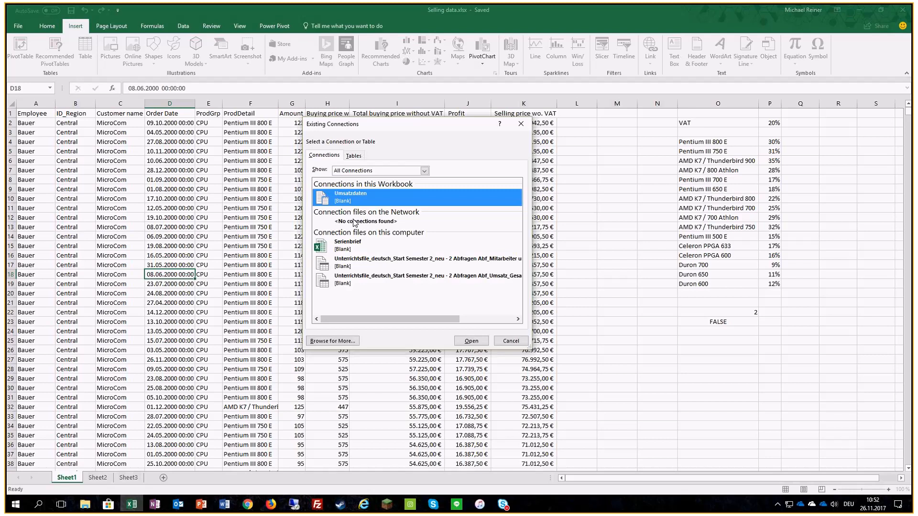
{"action": "left_click", "coordinate": [510, 341]}
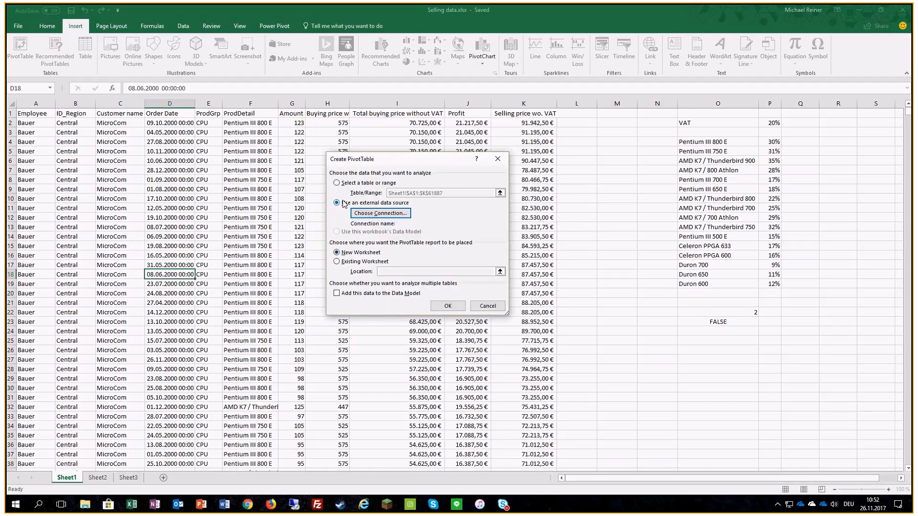
{"action": "left_click", "coordinate": [337, 184]}
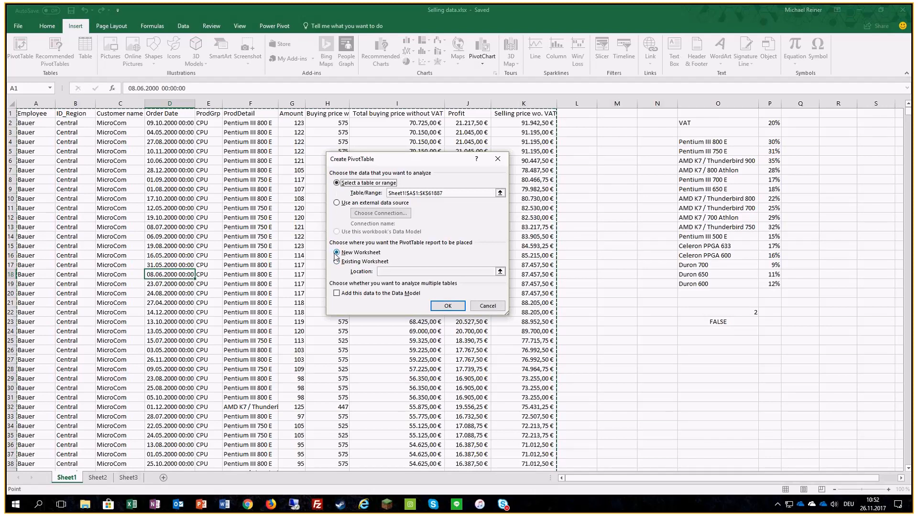
Create the PivotTable on a new worksheet and move that sheet behind Sheet3
{"action": "left_click", "coordinate": [448, 307]}
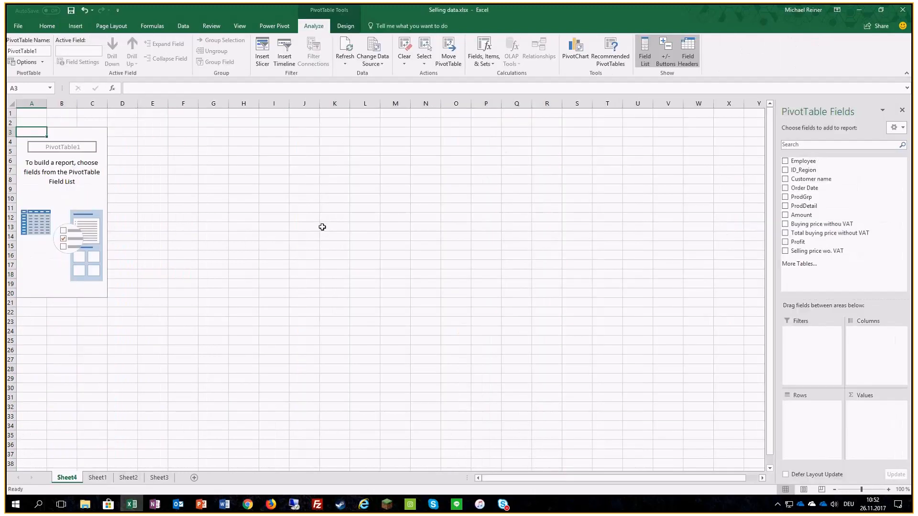
{"action": "left_click_drag", "start_coordinate": [67, 478], "coordinate": [168, 481]}
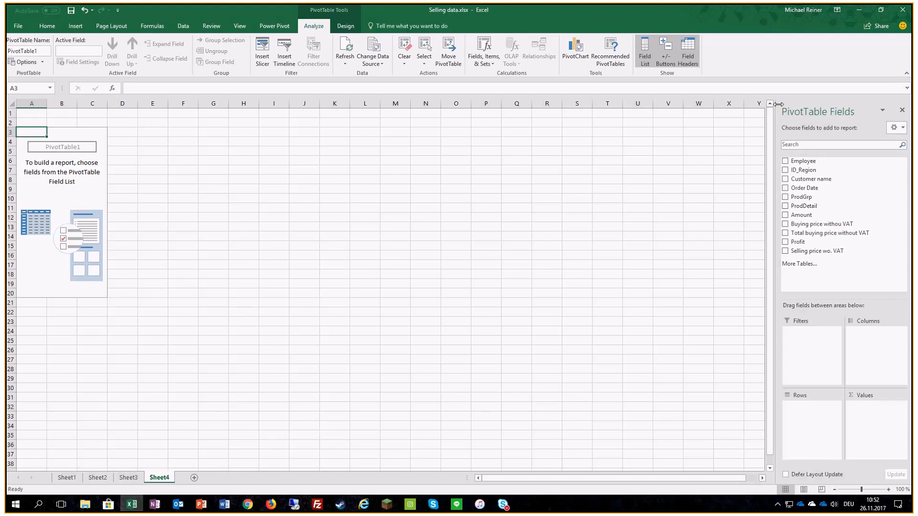
Hide the PivotTable field list and show it again
{"action": "left_click", "coordinate": [901, 111]}
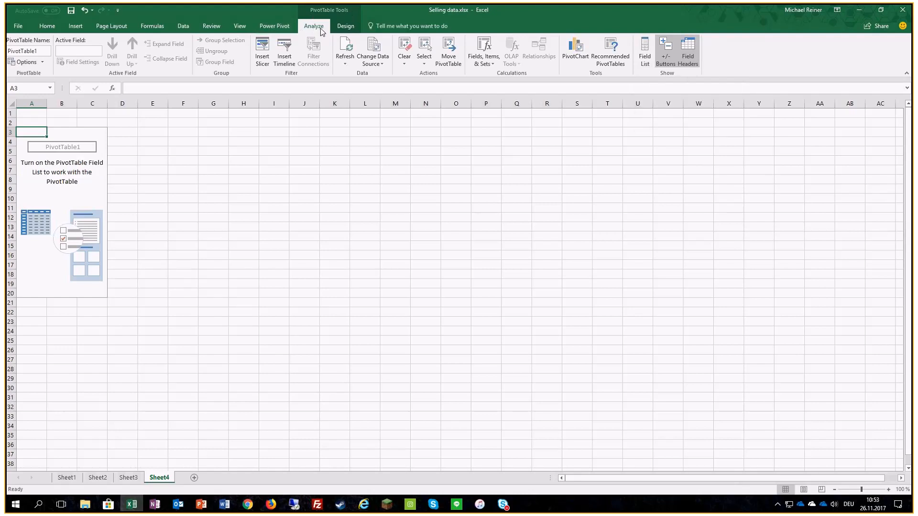
{"action": "left_click", "coordinate": [645, 56]}
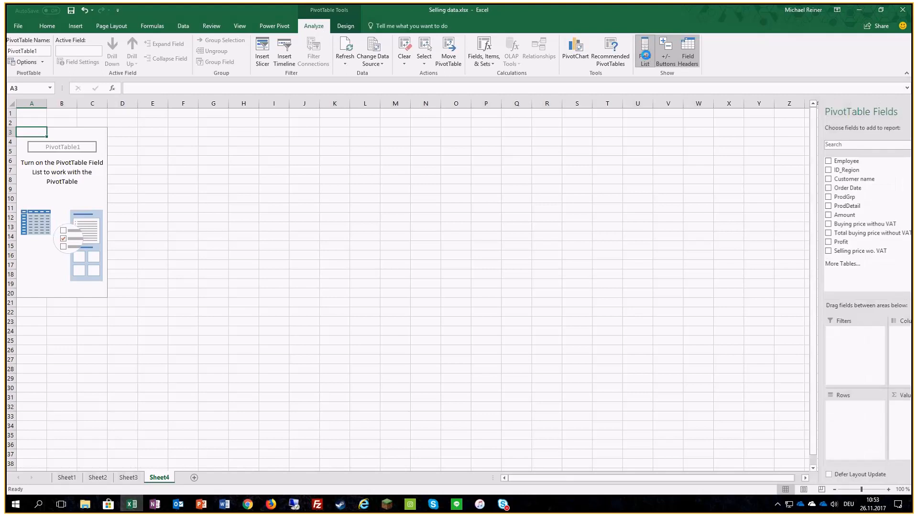
{"action": "left_click", "coordinate": [644, 57]}
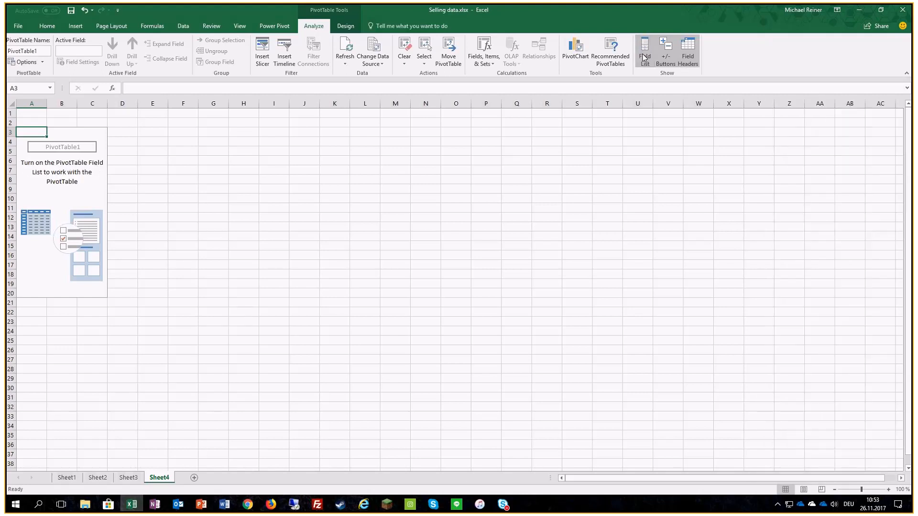
{"action": "left_click", "coordinate": [643, 55]}
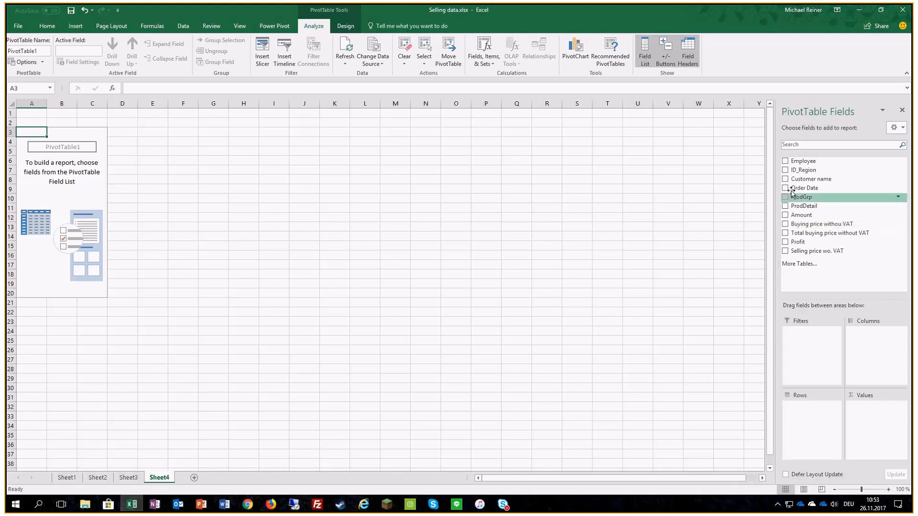
Add the Employee field to the PivotTable's rows and the ProdDetail field to its columns
{"action": "left_click_drag", "start_coordinate": [797, 161], "coordinate": [805, 431]}
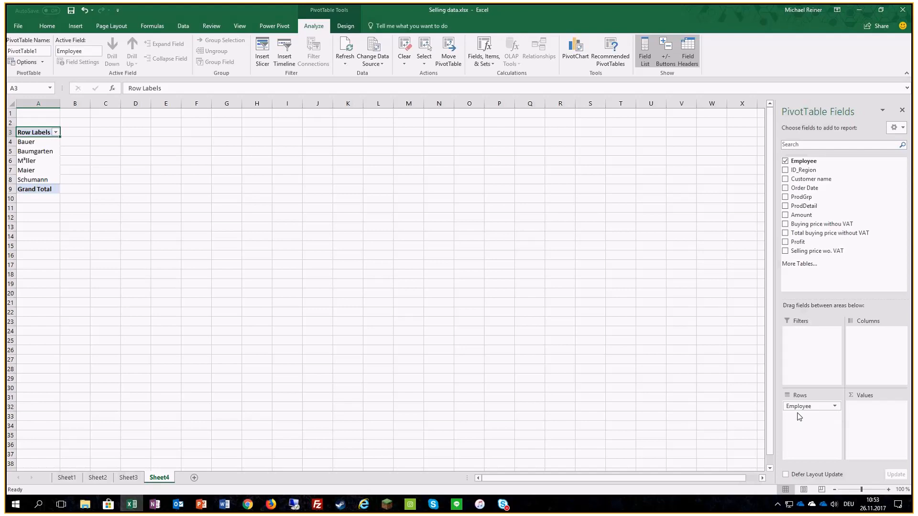
{"action": "left_click_drag", "start_coordinate": [803, 176], "coordinate": [865, 377]}
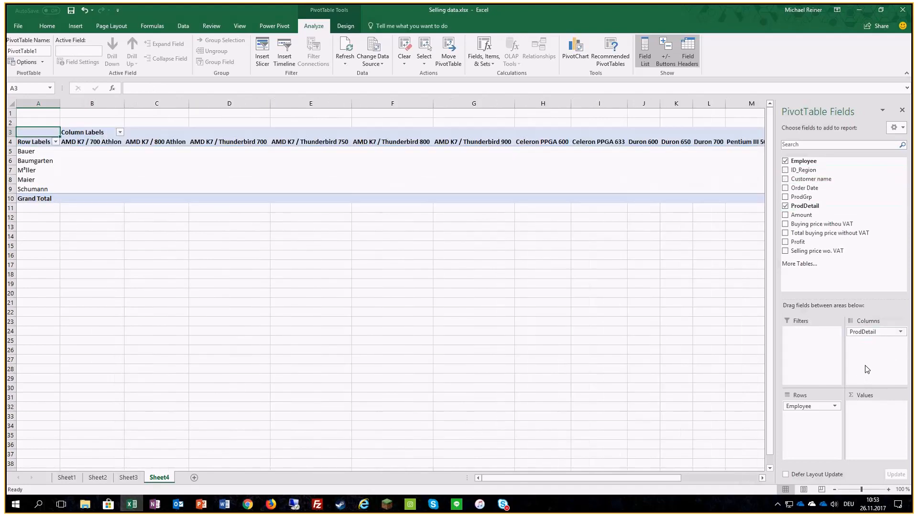
Move ProdDetail into the PivotTable's rows above Employee, and move Employee to the columns
{"action": "left_click_drag", "start_coordinate": [868, 332], "coordinate": [807, 405]}
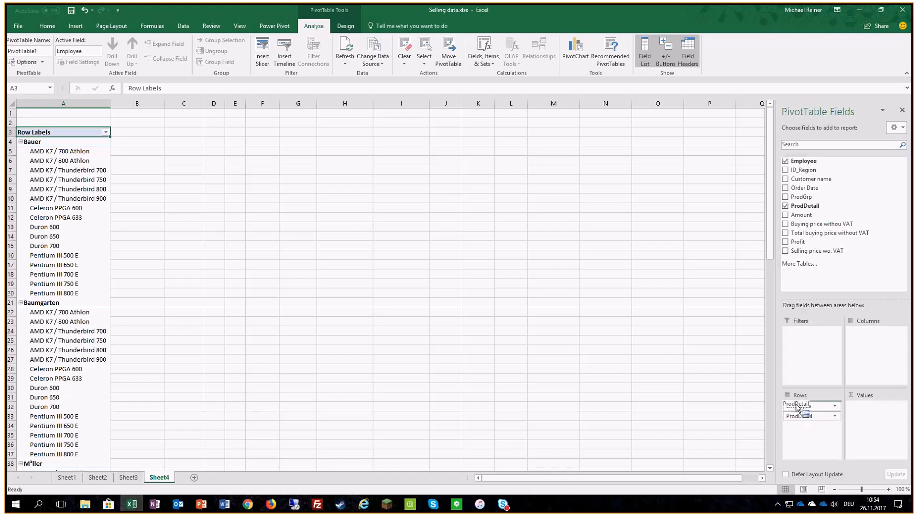
{"action": "left_click_drag", "start_coordinate": [797, 408], "coordinate": [798, 423]}
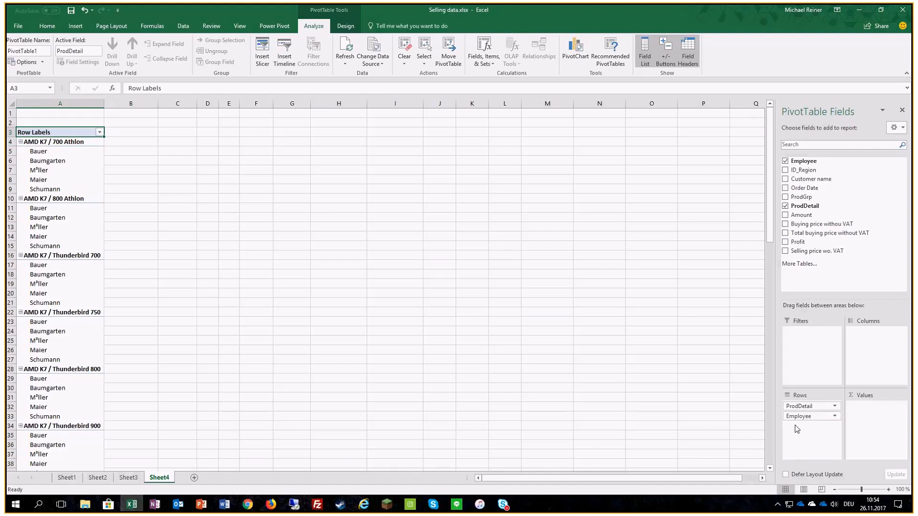
{"action": "mouse_move", "coordinate": [797, 417]}
{"action": "left_mouse_down"}
{"action": "mouse_move", "coordinate": [868, 354]}
{"action": "mouse_move", "coordinate": [810, 419]}
{"action": "left_mouse_up"}
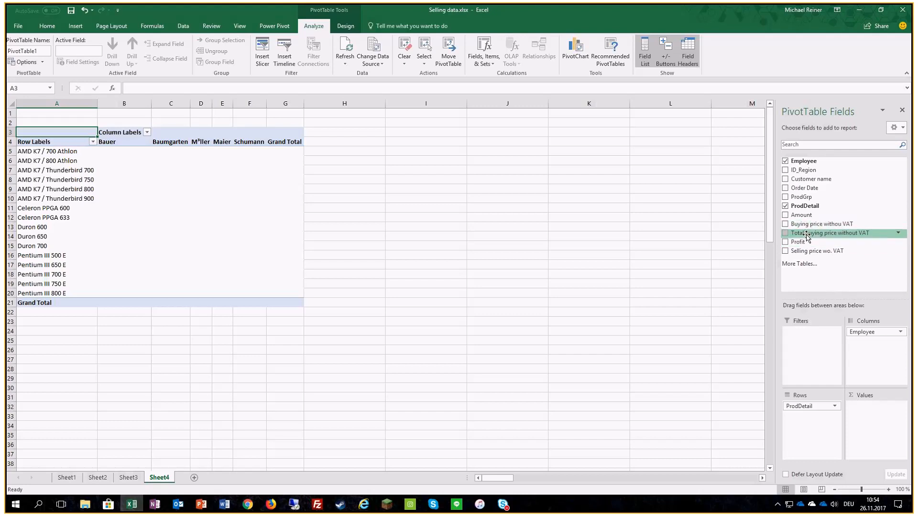
Place Total buying price without VAT in the PivotTable's values, swap it for Customer name, and put it back
{"action": "left_click_drag", "start_coordinate": [806, 234], "coordinate": [862, 442]}
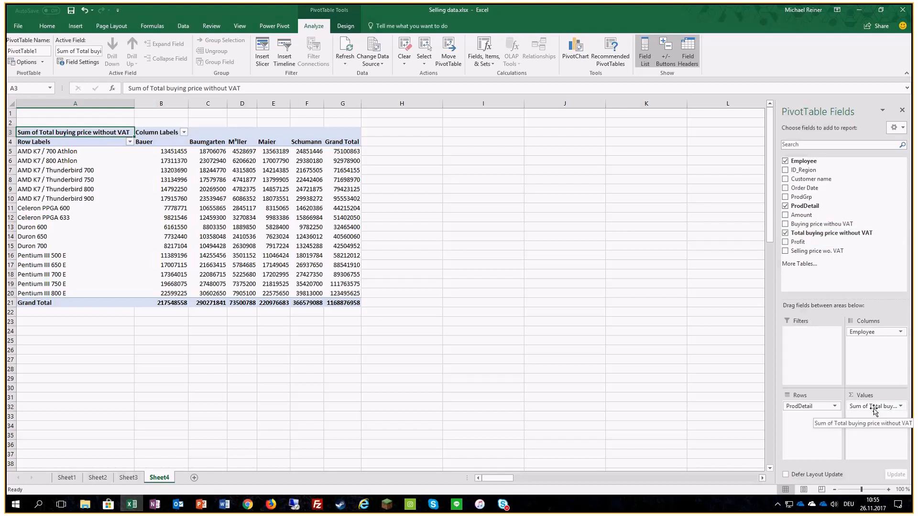
{"action": "left_click_drag", "start_coordinate": [873, 410], "coordinate": [855, 427]}
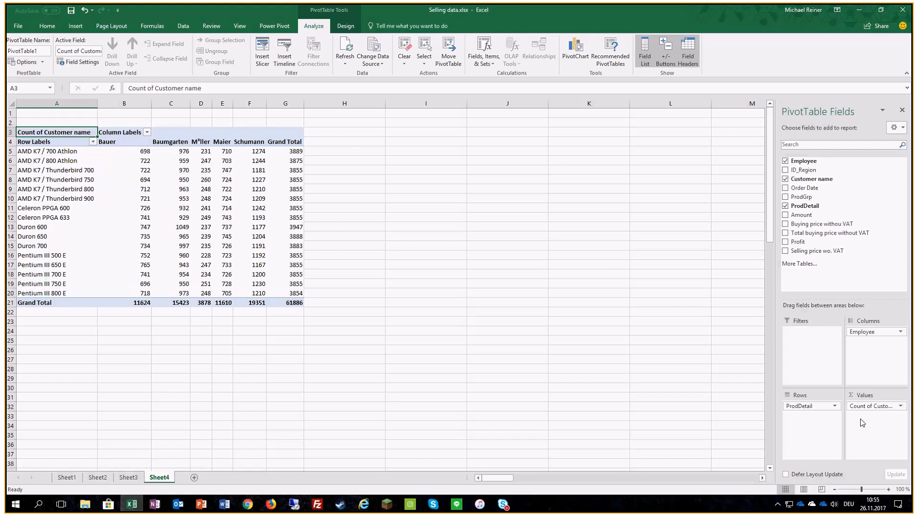
{"action": "left_click_drag", "start_coordinate": [863, 406], "coordinate": [881, 435]}
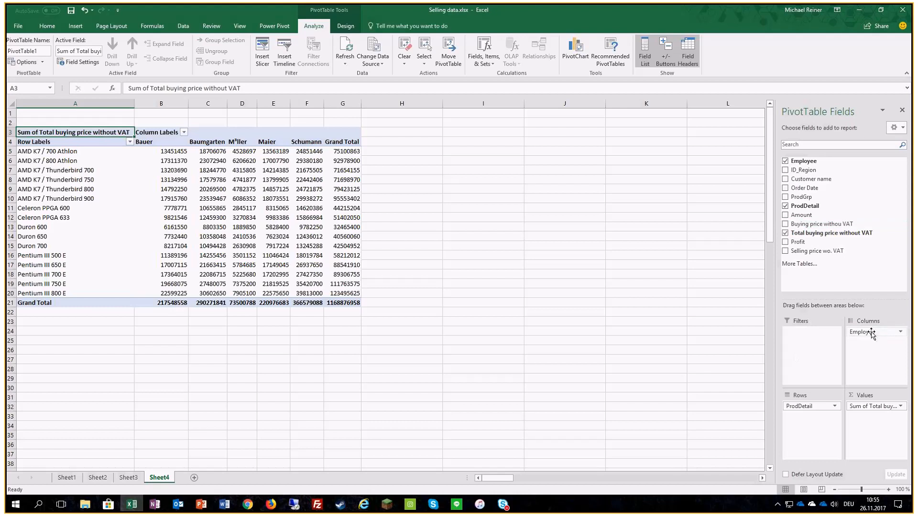
Replace Employee with ID_Region in the PivotTable's columns and add Employee as a report filter
{"action": "left_click_drag", "start_coordinate": [870, 334], "coordinate": [875, 351]}
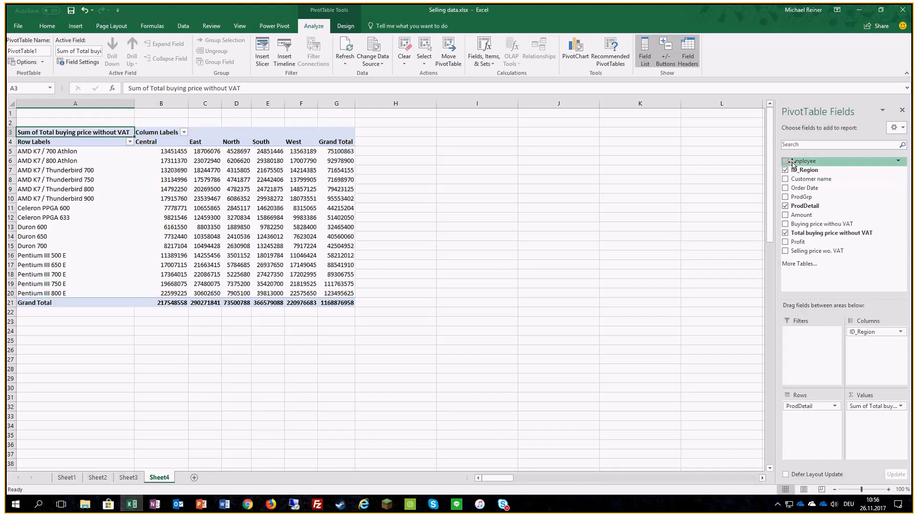
{"action": "left_click_drag", "start_coordinate": [792, 163], "coordinate": [807, 356]}
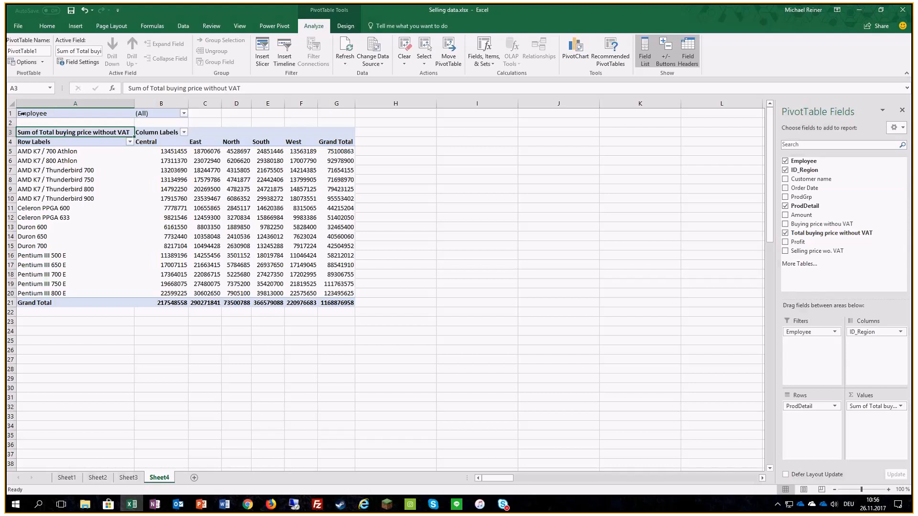
Filter the PivotTable report by the first listed employee, and switch the filter to the fourth listed employee
{"action": "left_click", "coordinate": [184, 114]}
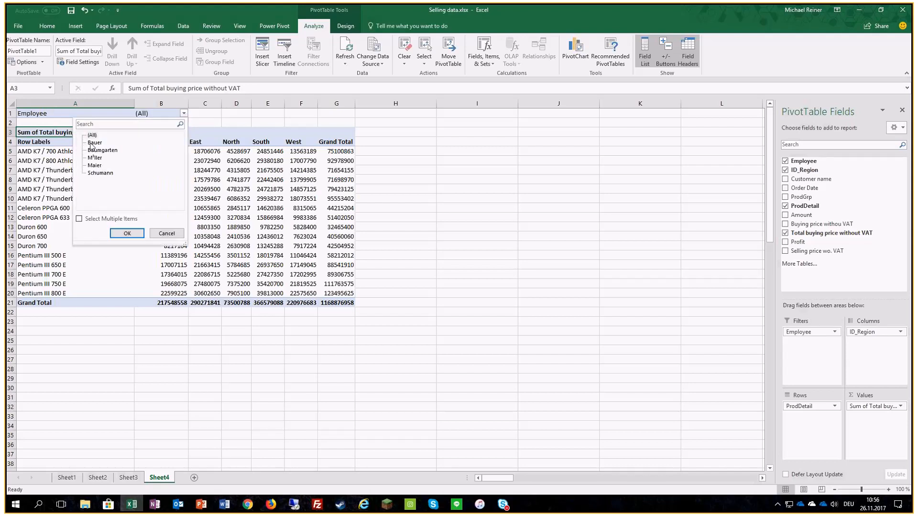
{"action": "left_click", "coordinate": [93, 143]}
{"action": "left_click", "coordinate": [118, 232]}
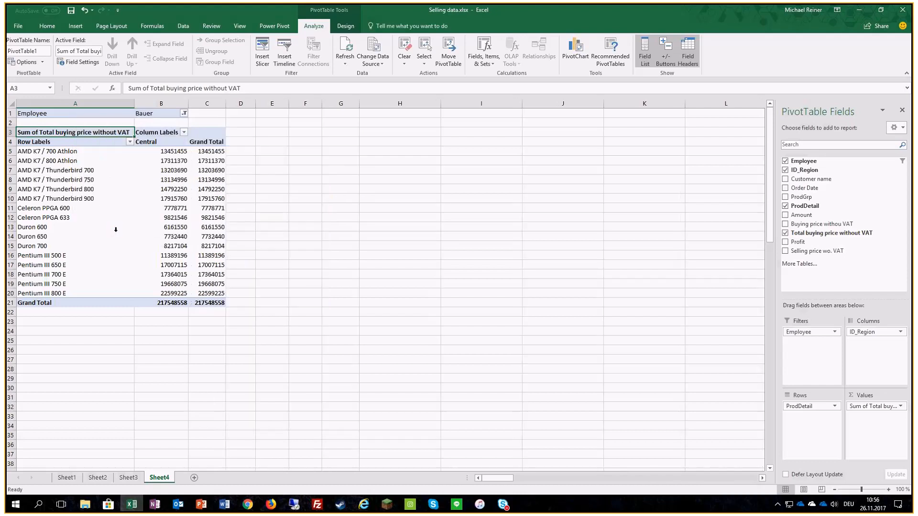
{"action": "left_click", "coordinate": [184, 113]}
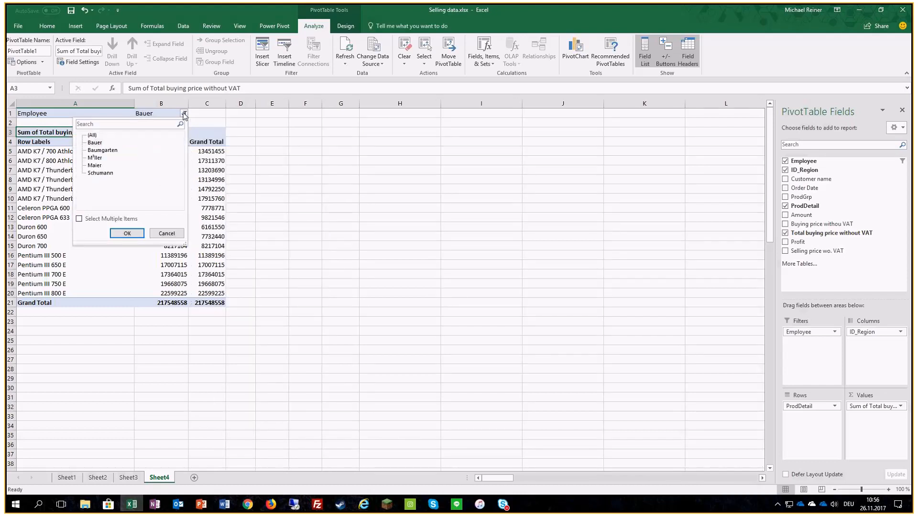
{"action": "left_click", "coordinate": [95, 166]}
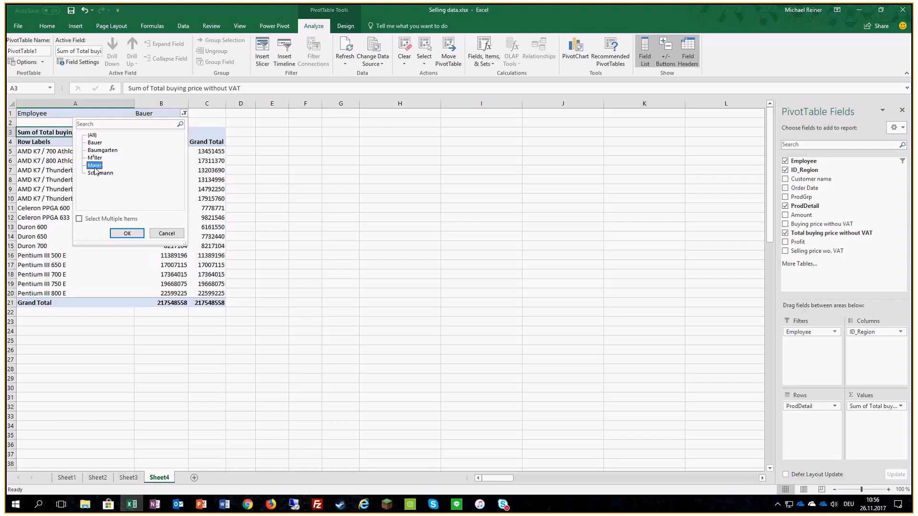
{"action": "left_click", "coordinate": [118, 231]}
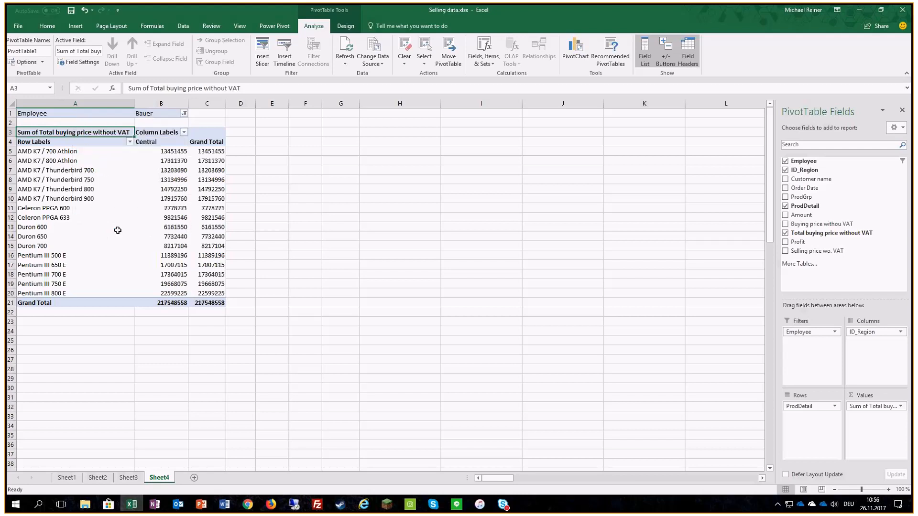
Allow multiple items in the Employee report filter and include the first, fourth and fifth listed employees
{"action": "left_click", "coordinate": [184, 114]}
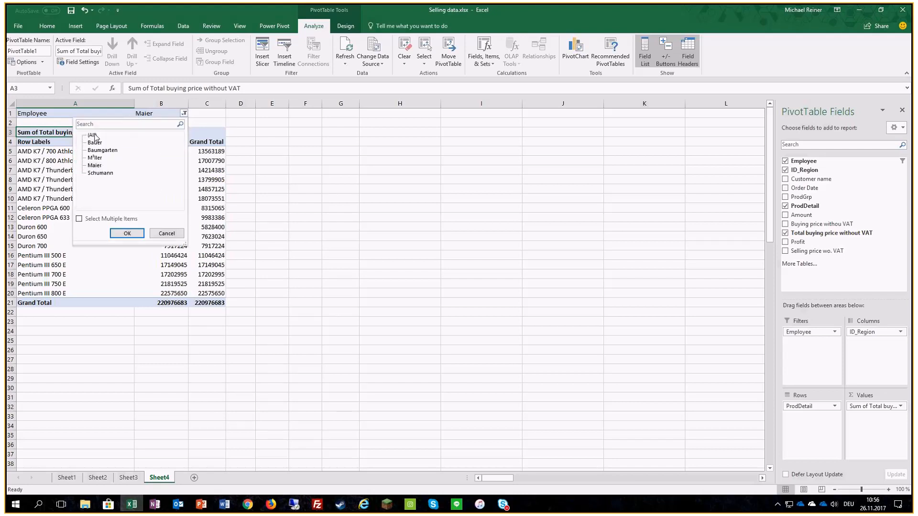
{"action": "left_click", "coordinate": [79, 220]}
{"action": "left_click", "coordinate": [89, 143]}
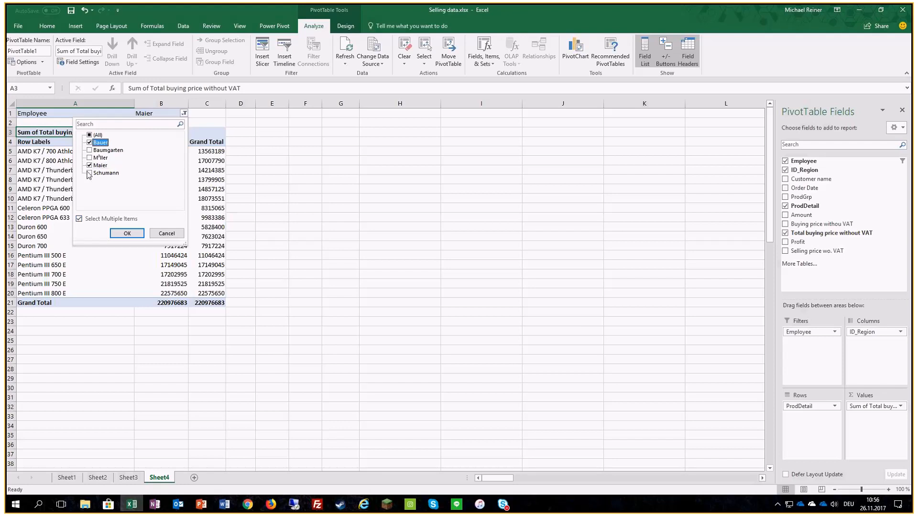
{"action": "left_click", "coordinate": [89, 174]}
{"action": "left_click", "coordinate": [119, 232]}
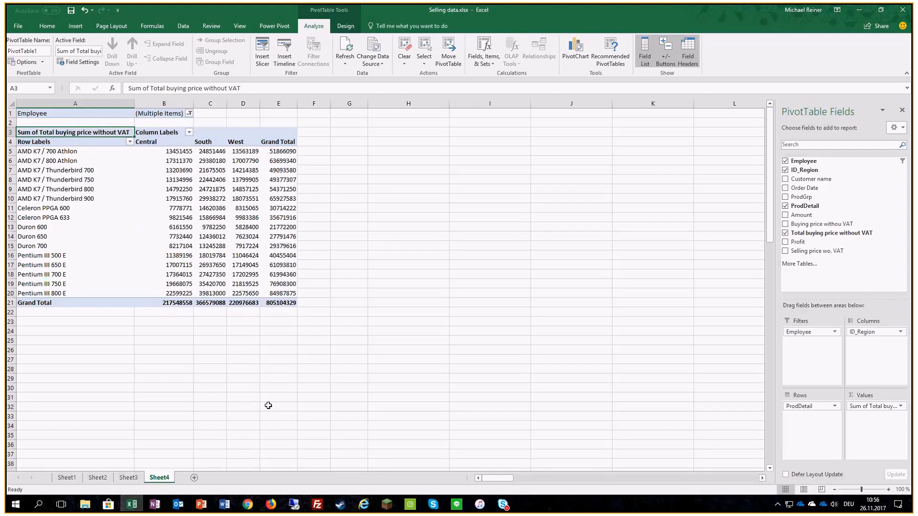
Reset the Employee report filter to all employees
{"action": "left_click", "coordinate": [190, 113]}
{"action": "left_click", "coordinate": [97, 136]}
{"action": "left_click", "coordinate": [123, 235]}
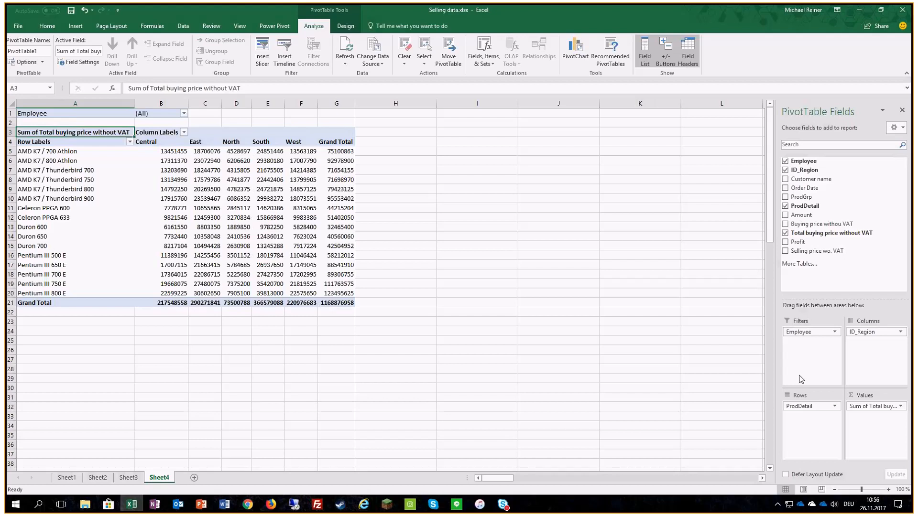
Insert a slicer for the Employee field
{"action": "left_click", "coordinate": [260, 50]}
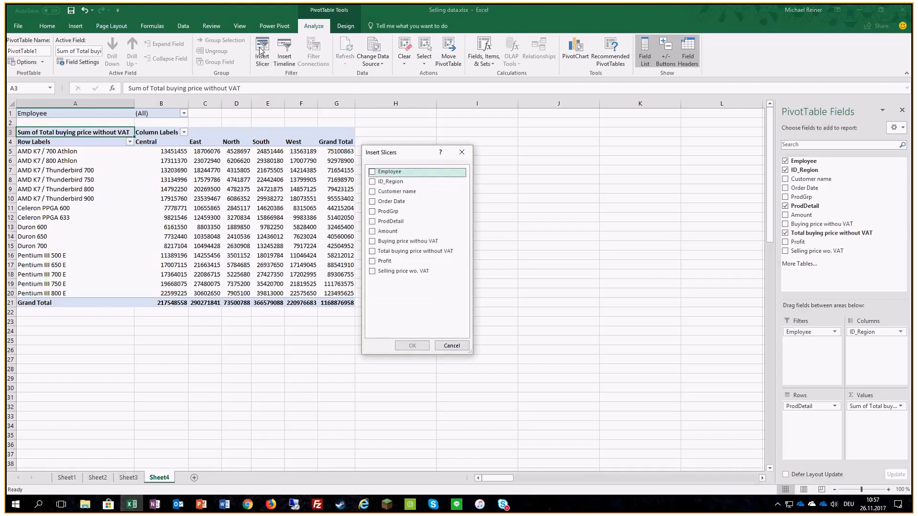
{"action": "left_click", "coordinate": [373, 172]}
{"action": "left_click", "coordinate": [412, 347]}
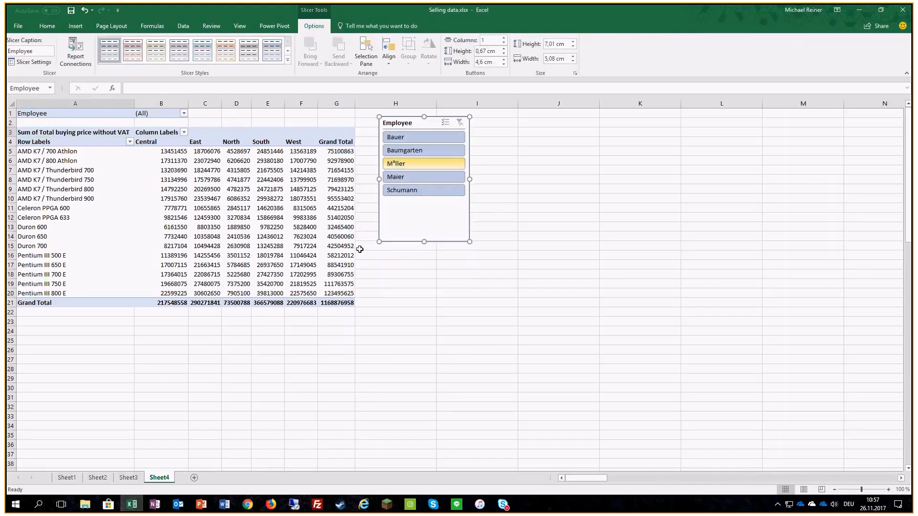
Filter the PivotTable with the Employee slicer by several single employees in turn, ending on the first one
{"action": "left_click", "coordinate": [416, 137]}
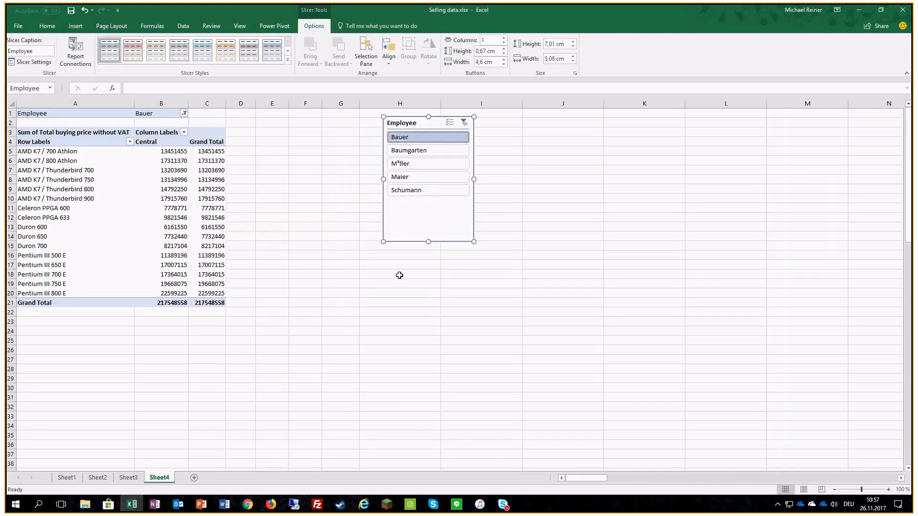
{"action": "left_click", "coordinate": [409, 191]}
{"action": "left_click", "coordinate": [411, 164]}
{"action": "left_click", "coordinate": [410, 151]}
{"action": "left_click", "coordinate": [408, 139]}
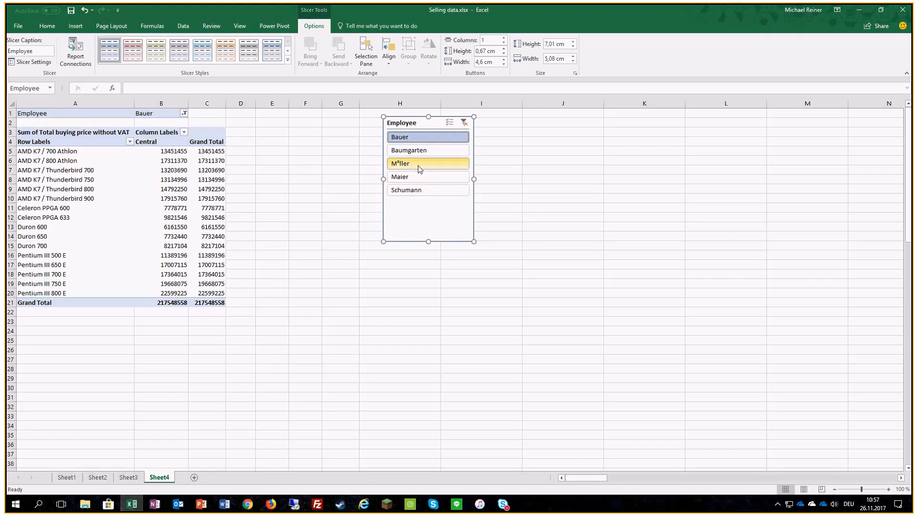
Add the second and fifth employees to the slicer selection, and clear the slicer's filter
{"action": "left_click", "coordinate": [418, 150], "text": "ctrl"}
{"action": "left_click", "coordinate": [416, 190], "text": "ctrl"}
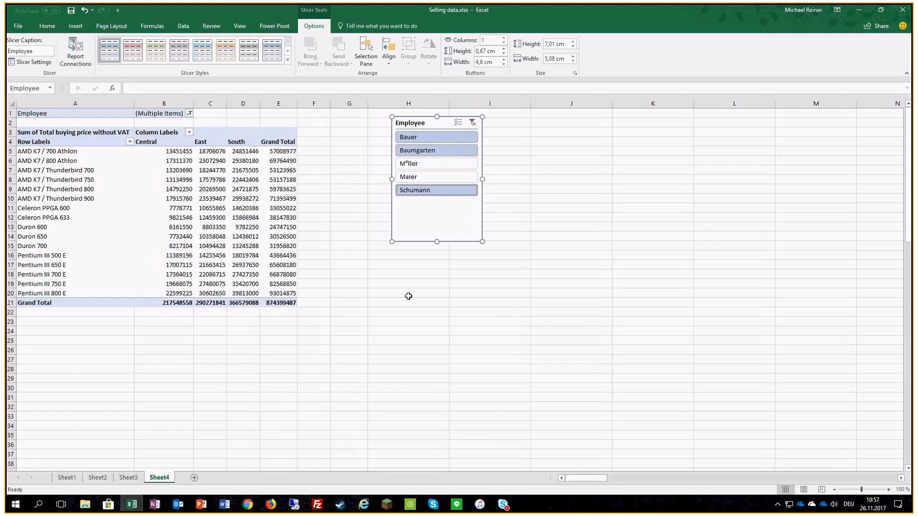
{"action": "left_click", "coordinate": [472, 122]}
Delete the Employee slicer and remove the Employee field from the report filters
{"action": "left_click", "coordinate": [269, 188]}
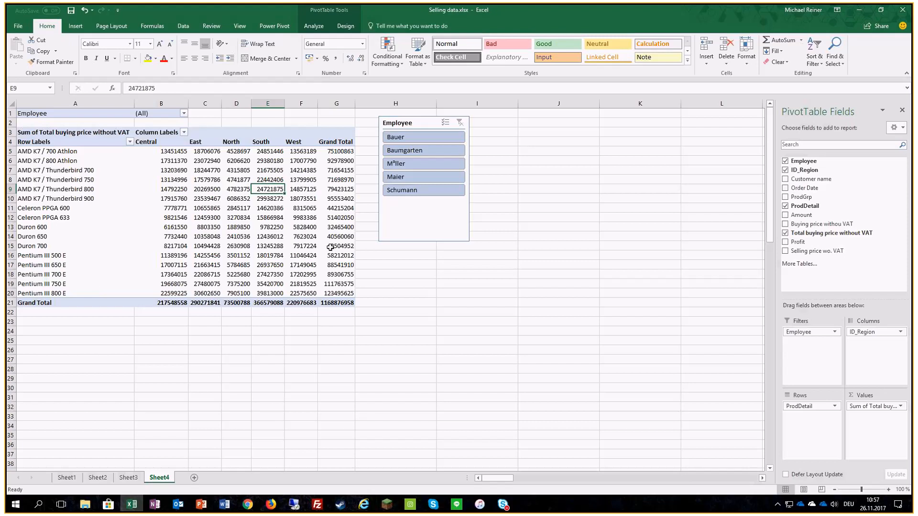
{"action": "left_click", "coordinate": [410, 118]}
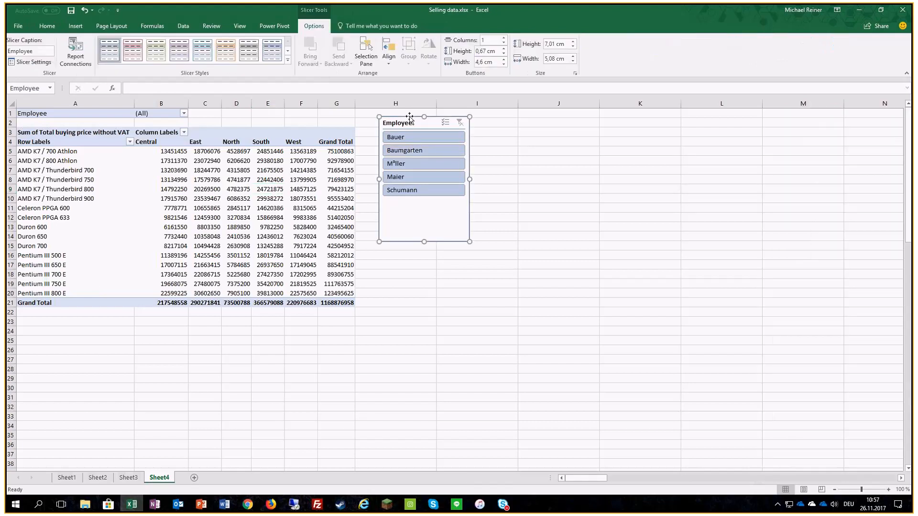
{"action": "key", "text": "Delete"}
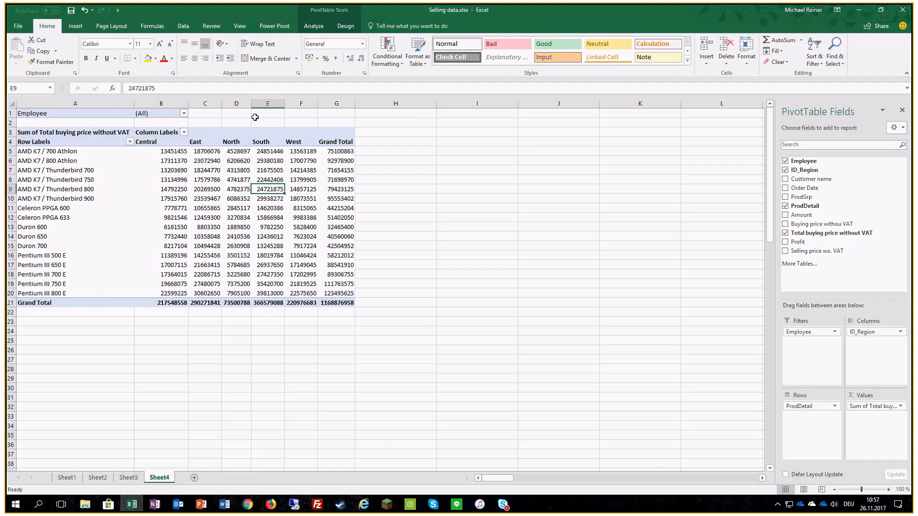
{"action": "left_click_drag", "start_coordinate": [803, 332], "coordinate": [831, 293]}
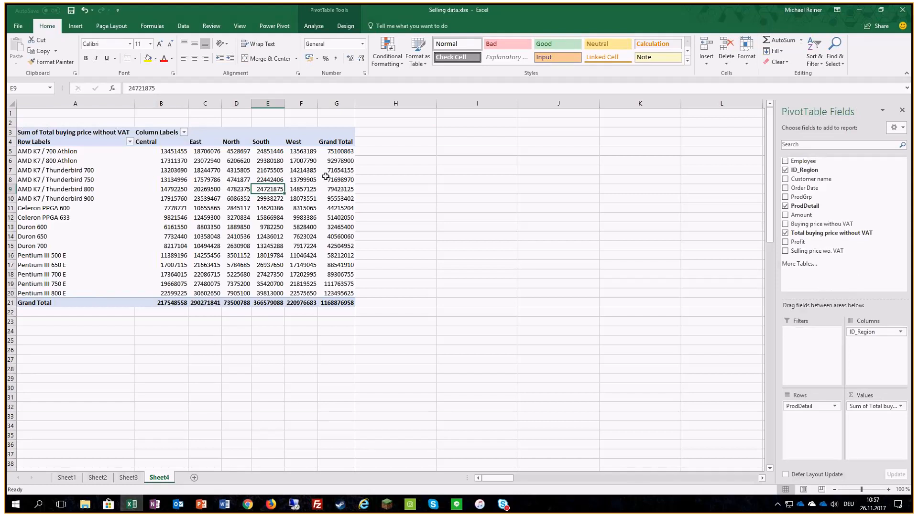
{"action": "mouse_move", "coordinate": [326, 176]}
{"action": "left_click", "coordinate": [900, 407]}
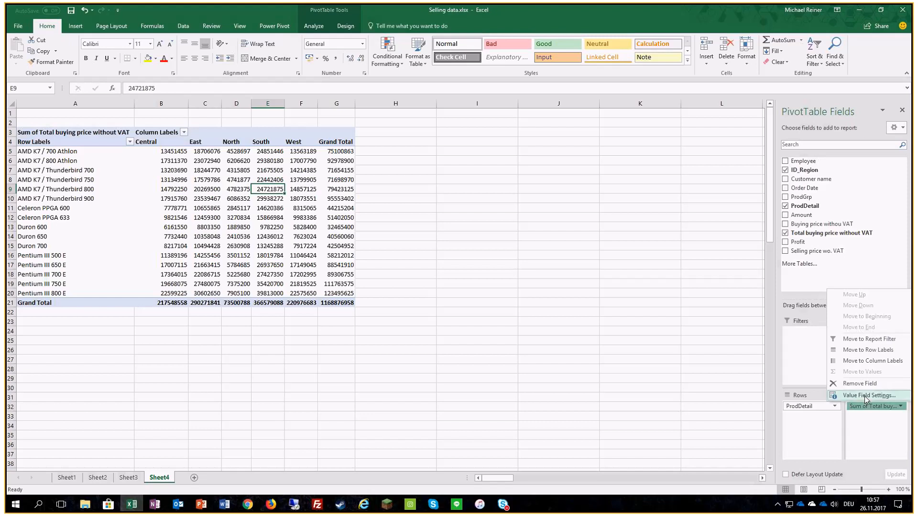
{"action": "left_click", "coordinate": [834, 407]}
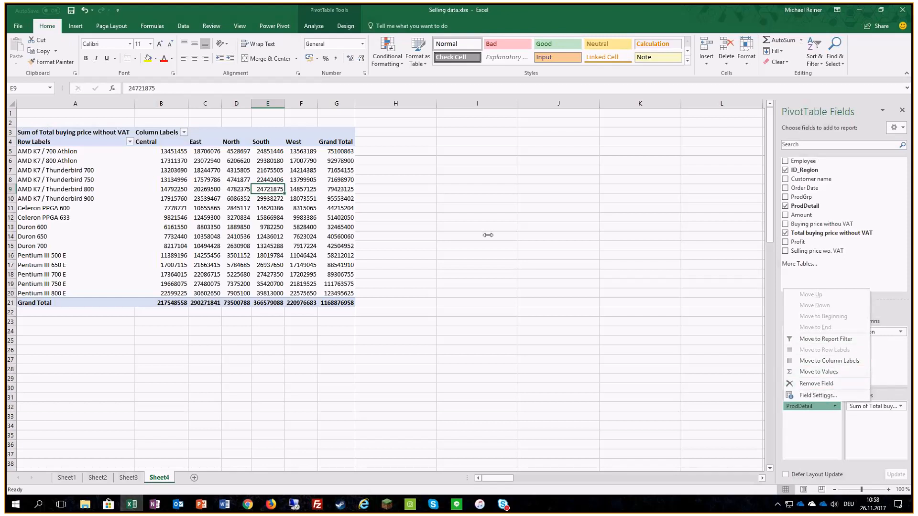
Sort the PivotTable's ID_Region column labels A to Z
{"action": "left_click", "coordinate": [183, 133]}
{"action": "left_click", "coordinate": [183, 133]}
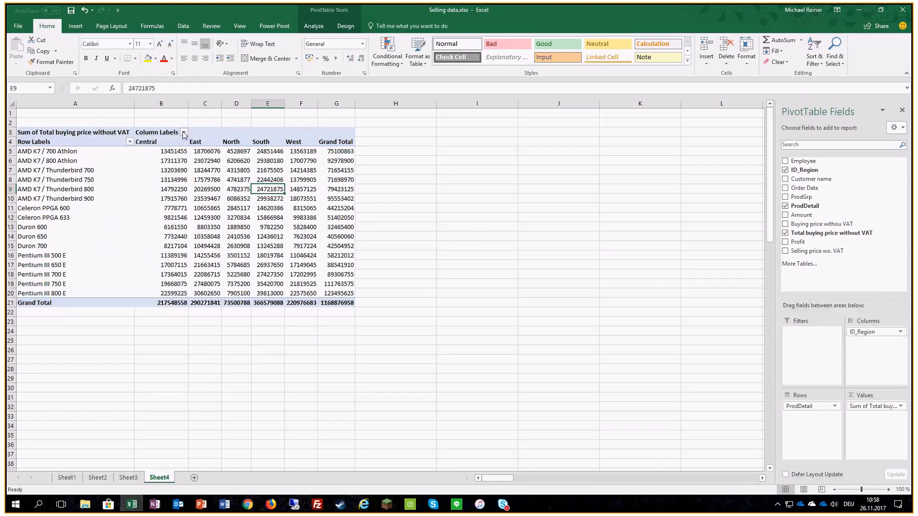
{"action": "left_click", "coordinate": [184, 133]}
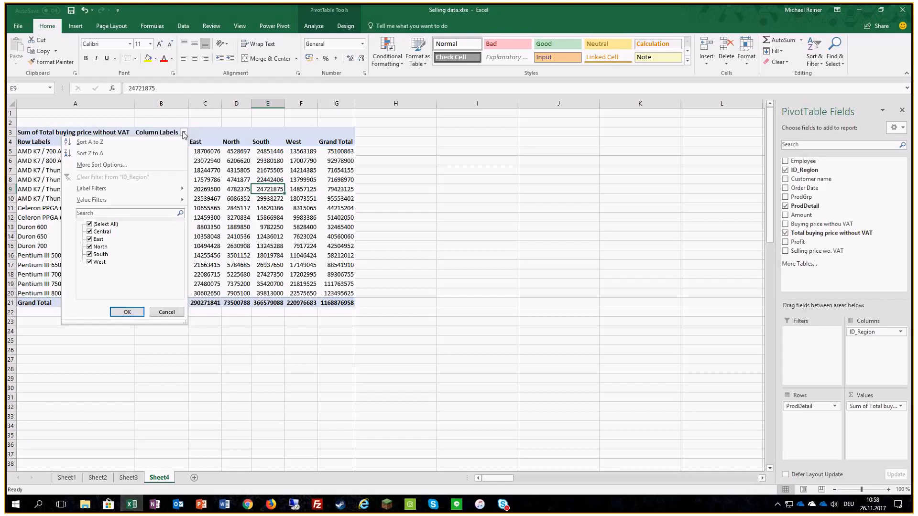
{"action": "left_click", "coordinate": [181, 134]}
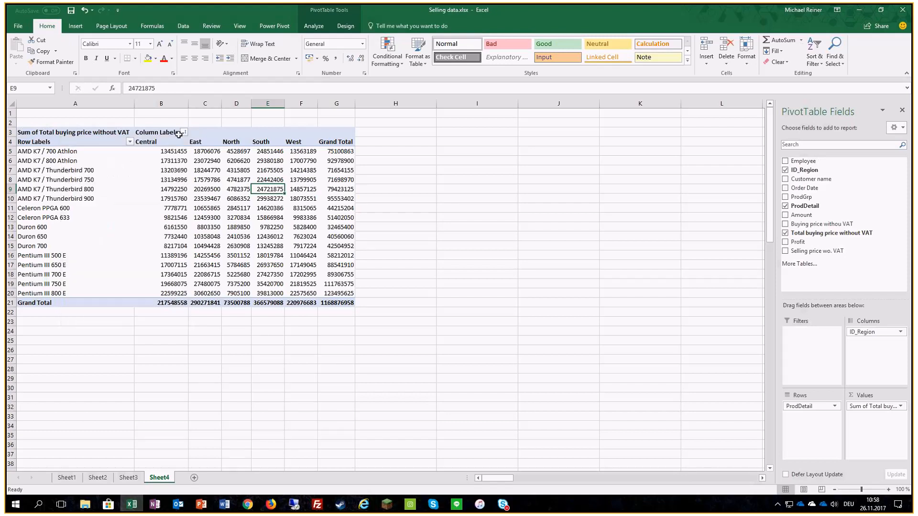
Sort the ProdDetail row labels Z to A and back to A to Z
{"action": "left_click", "coordinate": [130, 142]}
{"action": "left_click", "coordinate": [67, 171]}
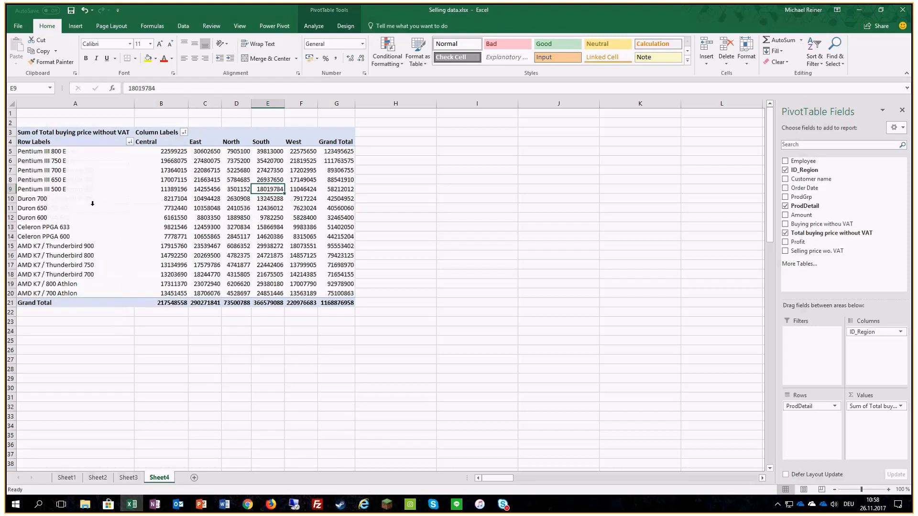
{"action": "left_click", "coordinate": [130, 141]}
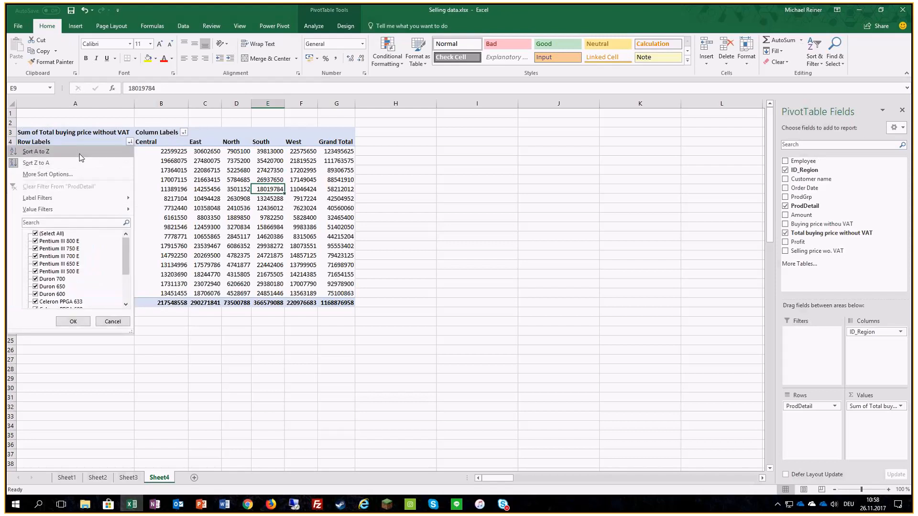
{"action": "left_click", "coordinate": [79, 155]}
Filter the PivotTable's column labels to show only the East and West regions
{"action": "left_click", "coordinate": [183, 132]}
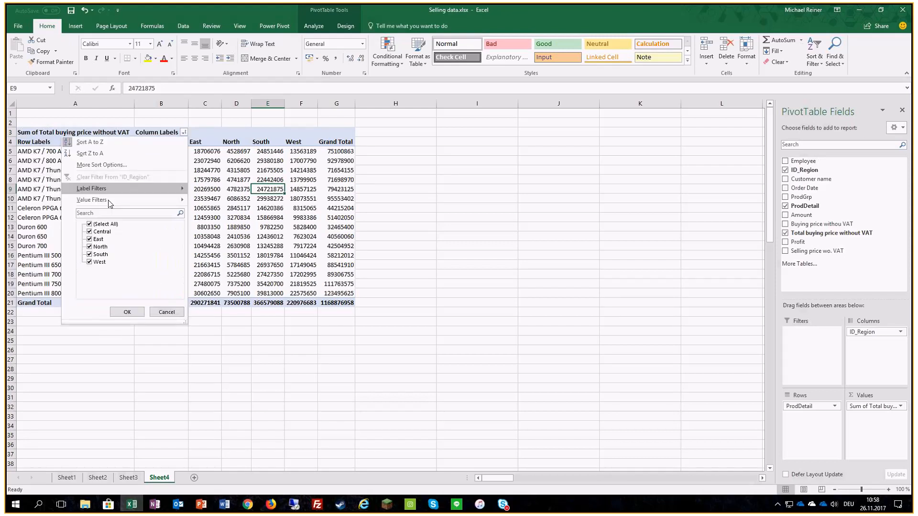
{"action": "left_click", "coordinate": [89, 225]}
{"action": "left_click", "coordinate": [89, 239]}
{"action": "left_click", "coordinate": [89, 262]}
{"action": "left_click", "coordinate": [127, 312]}
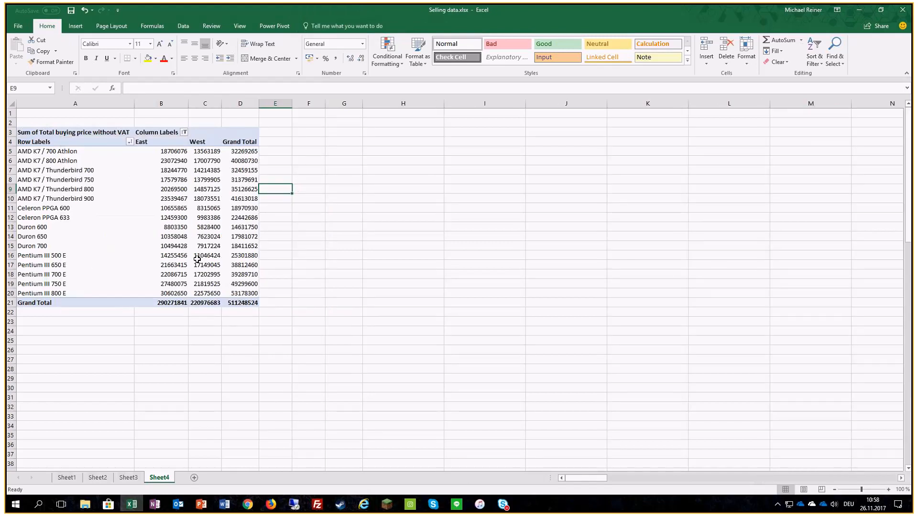
Include all regions again in the column label filter
{"action": "left_click", "coordinate": [184, 132]}
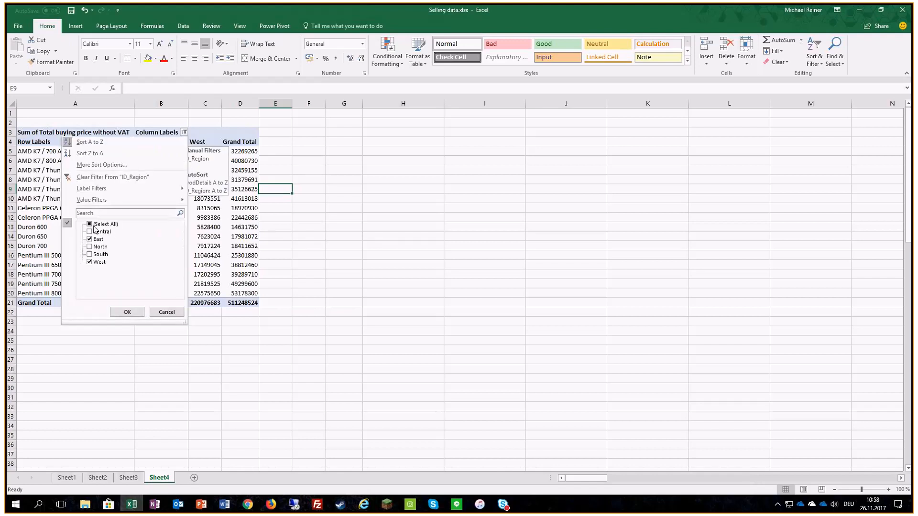
{"action": "left_click", "coordinate": [90, 224]}
{"action": "left_click", "coordinate": [136, 313]}
Add Customer name to the PivotTable's rows below ProdDetail and Employee to the columns below ID_Region
{"action": "left_click", "coordinate": [206, 218]}
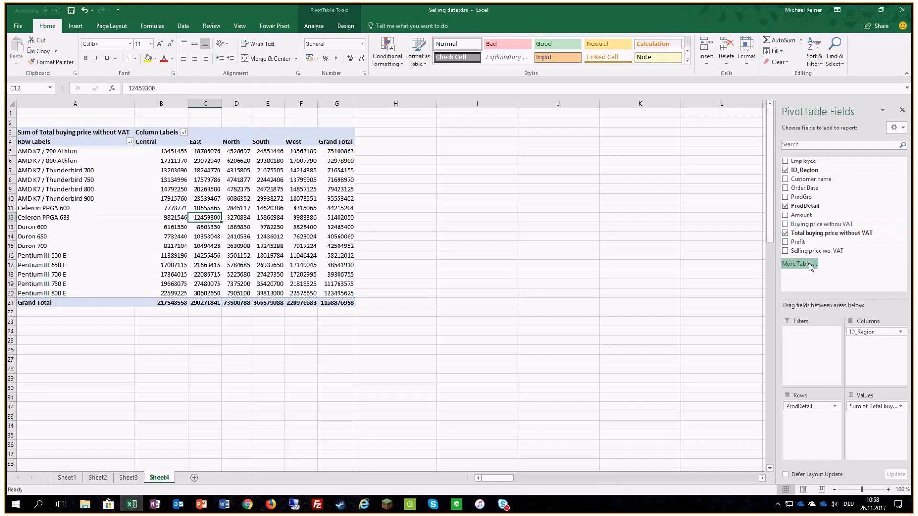
{"action": "left_click_drag", "start_coordinate": [807, 179], "coordinate": [812, 415]}
{"action": "left_click_drag", "start_coordinate": [803, 161], "coordinate": [864, 340]}
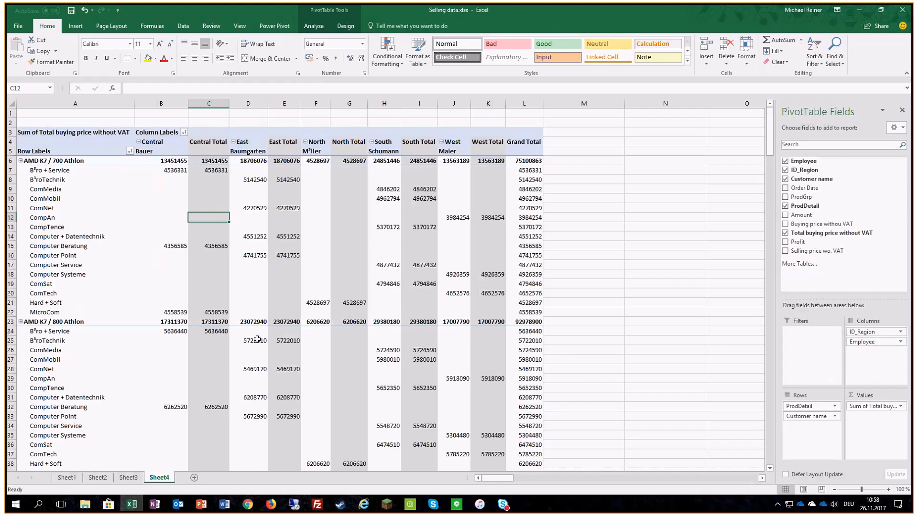
Remove Employee from the PivotTable's columns and Customer name from its rows
{"action": "mouse_move", "coordinate": [237, 344]}
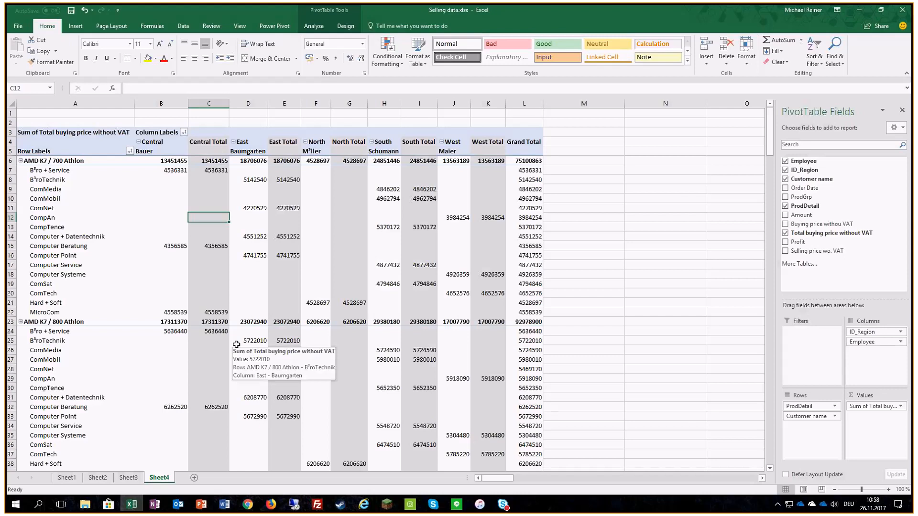
{"action": "left_click_drag", "start_coordinate": [862, 342], "coordinate": [867, 270]}
{"action": "left_click_drag", "start_coordinate": [811, 415], "coordinate": [858, 257]}
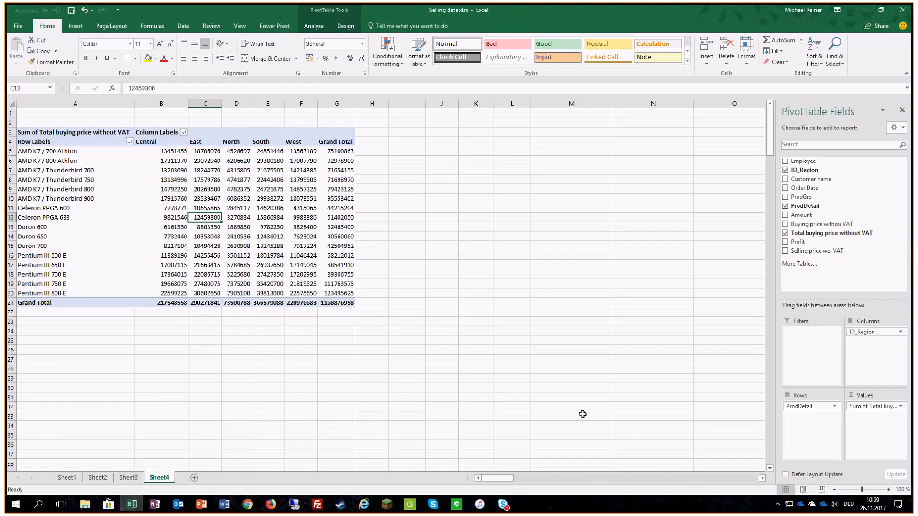
Summarize the Total buying price without VAT value field by Average
{"action": "left_click", "coordinate": [890, 409]}
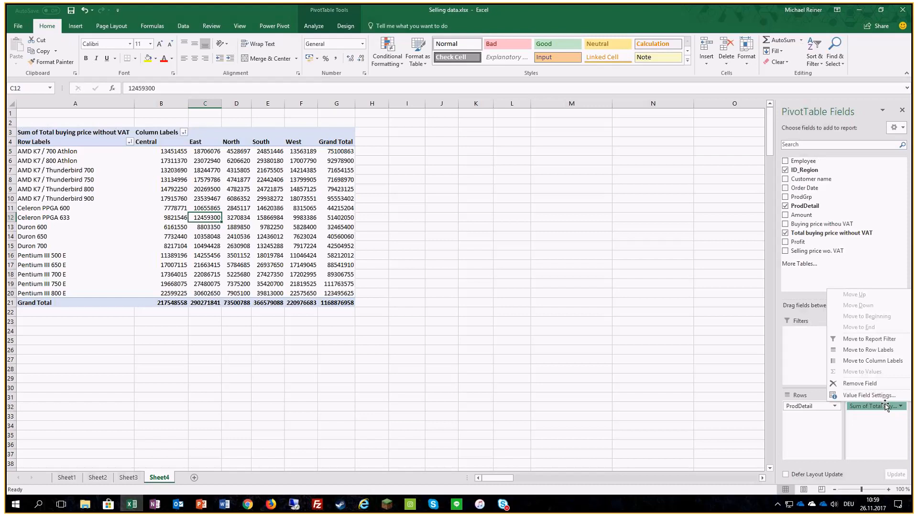
{"action": "left_click", "coordinate": [868, 395]}
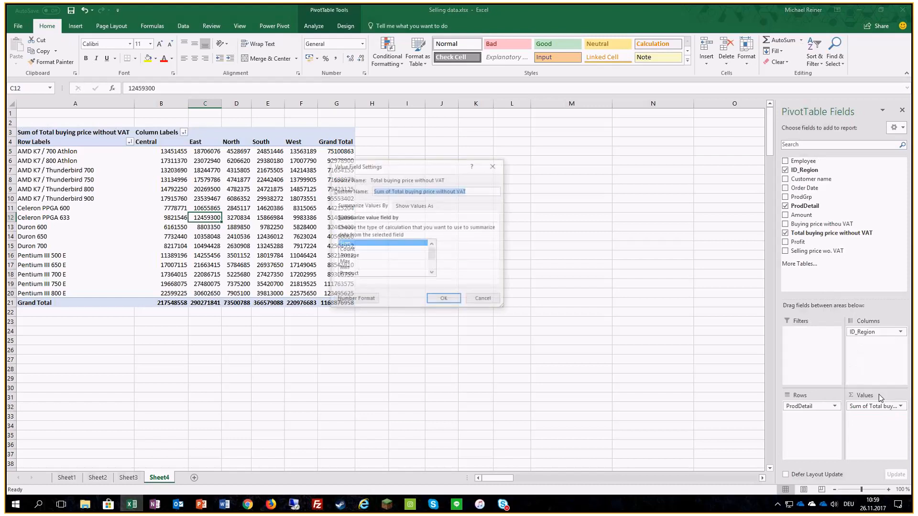
{"action": "left_click_drag", "start_coordinate": [415, 166], "coordinate": [467, 129]}
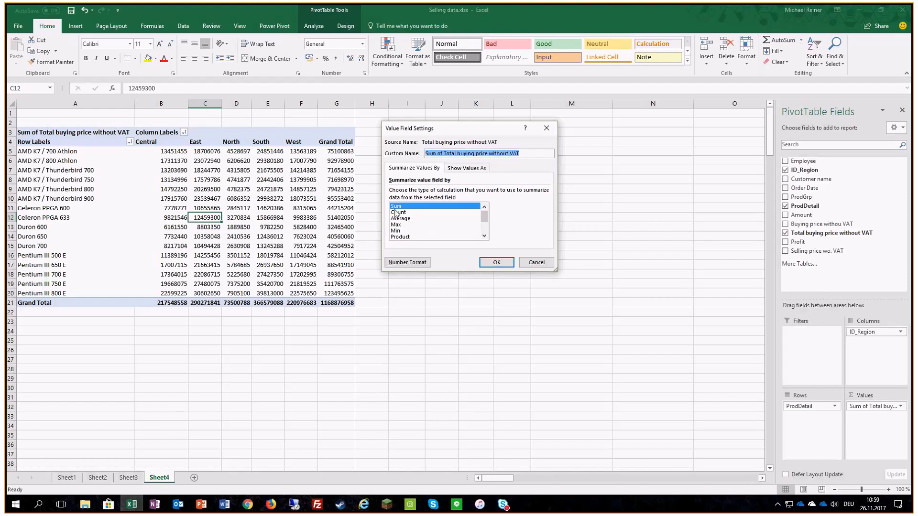
{"action": "left_click", "coordinate": [484, 237]}
{"action": "left_click", "coordinate": [484, 236]}
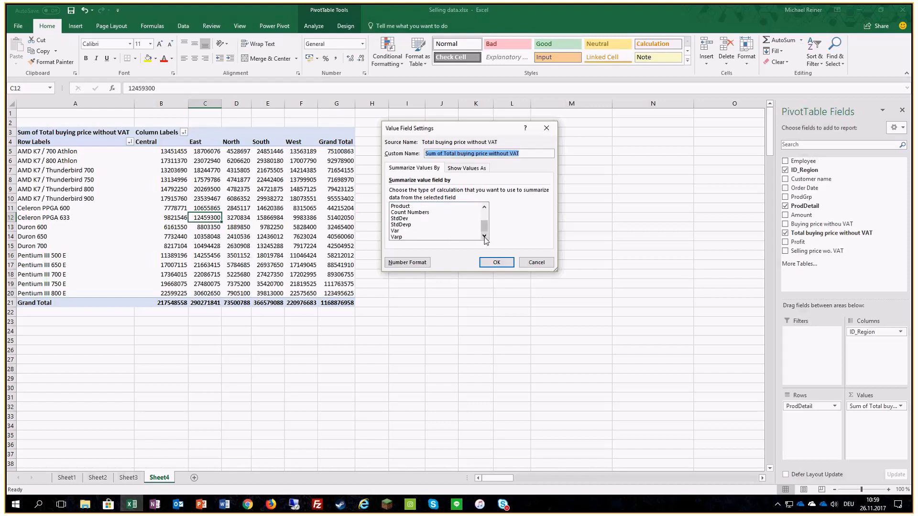
{"action": "left_click_drag", "start_coordinate": [483, 231], "coordinate": [486, 215]}
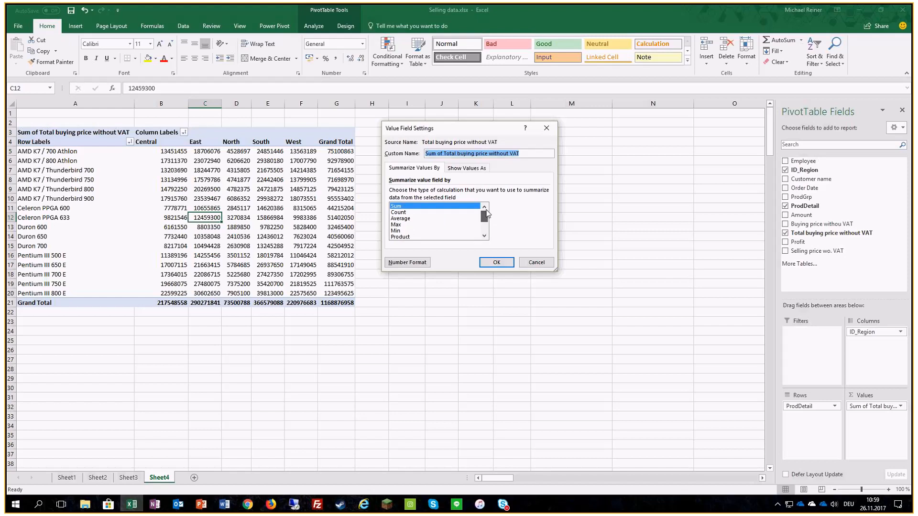
{"action": "left_click", "coordinate": [400, 218]}
{"action": "left_click", "coordinate": [496, 262]}
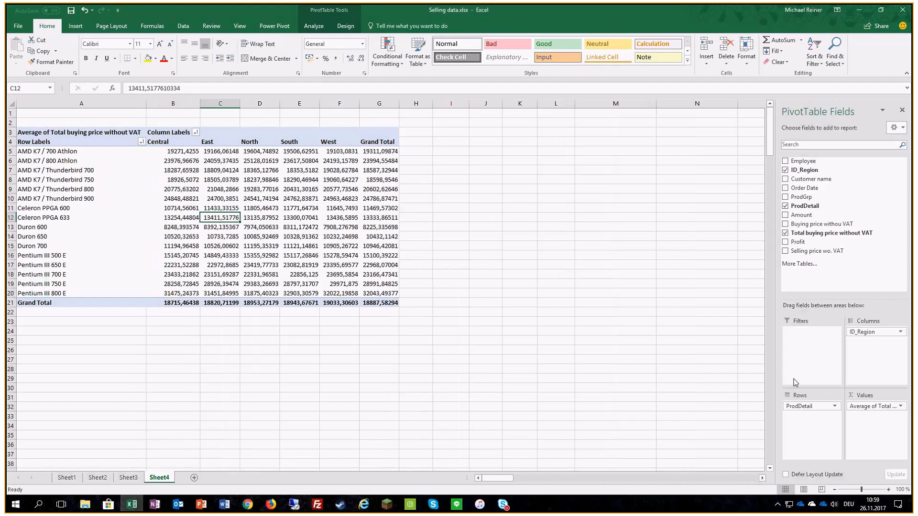
Change the buying price value field's summary calculation to Var
{"action": "left_click", "coordinate": [868, 407]}
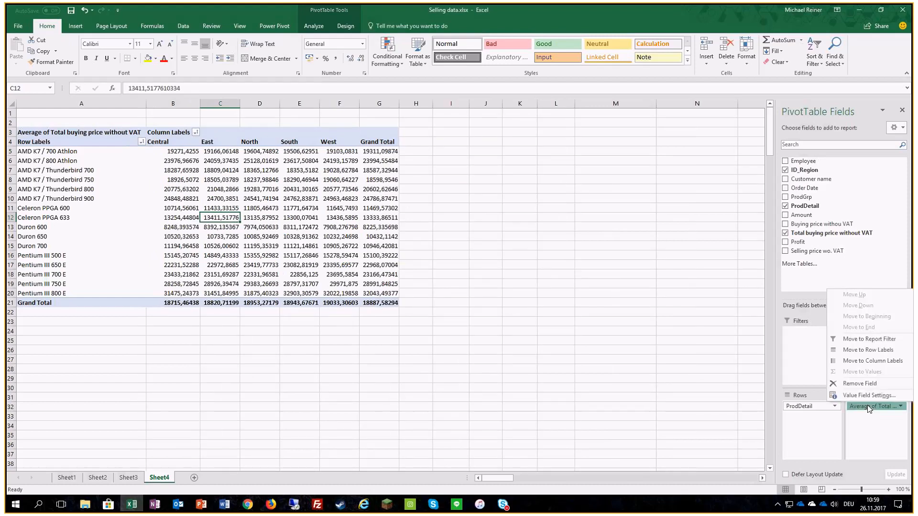
{"action": "left_click", "coordinate": [868, 395]}
{"action": "scroll", "coordinate": [392, 234], "scroll_direction": "down", "scroll_amount": 3}
{"action": "left_click", "coordinate": [395, 230]}
{"action": "left_click", "coordinate": [496, 262]}
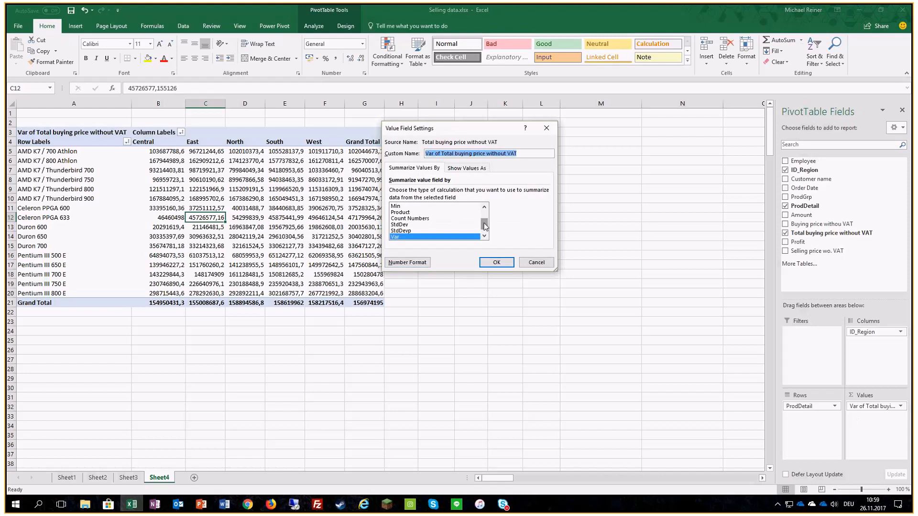
Set the buying price value field's summary calculation back to Sum
{"action": "left_click_drag", "start_coordinate": [485, 225], "coordinate": [485, 215]}
{"action": "left_click", "coordinate": [396, 206]}
{"action": "left_click", "coordinate": [496, 262]}
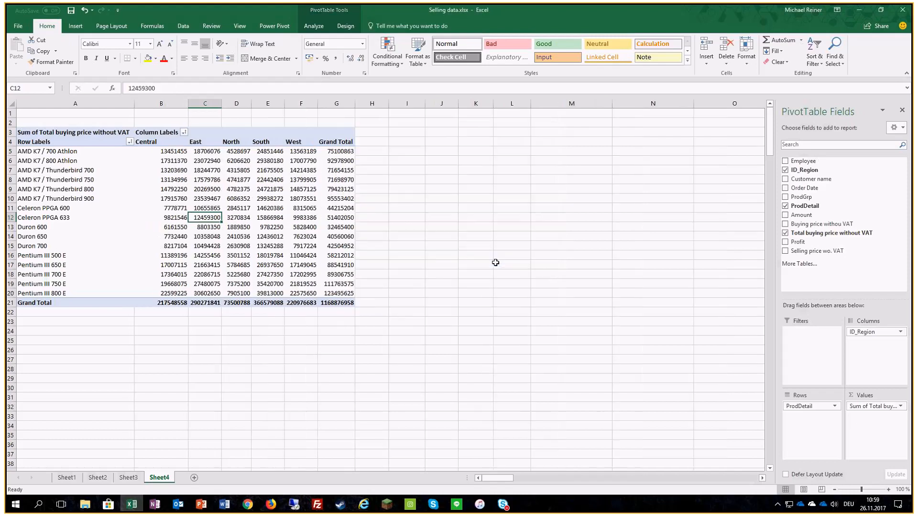
Format the summed buying price values as Currency in € with 1 decimal place and red negative numbers with a minus sign
{"action": "left_click", "coordinate": [867, 405]}
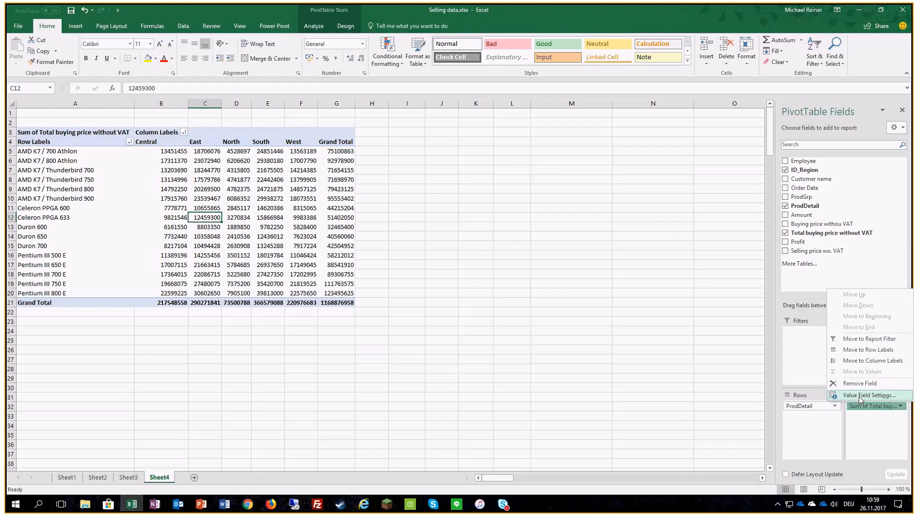
{"action": "left_click", "coordinate": [860, 395]}
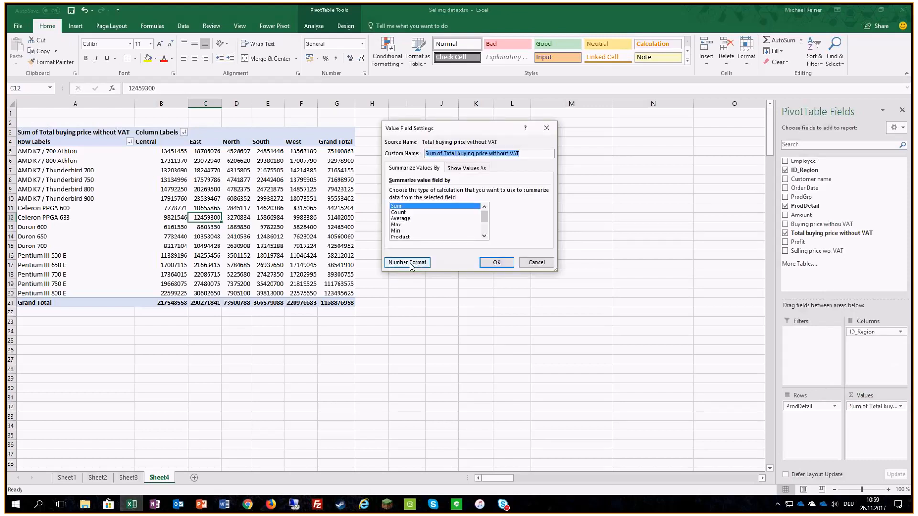
{"action": "left_click", "coordinate": [409, 263]}
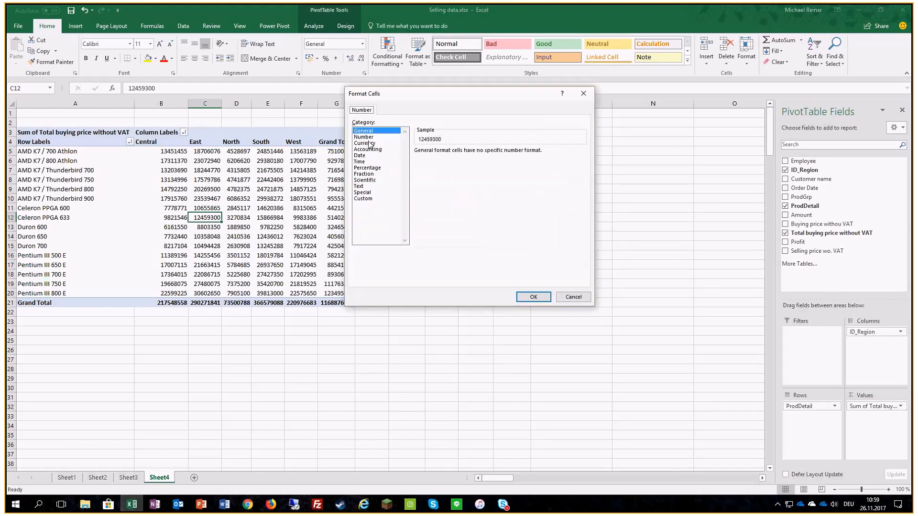
{"action": "left_click", "coordinate": [370, 143]}
{"action": "left_click", "coordinate": [479, 154]}
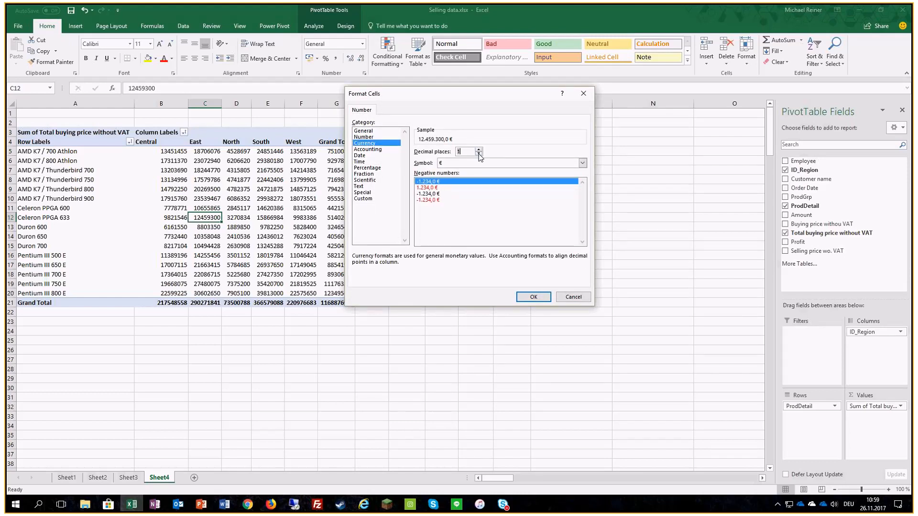
{"action": "left_click", "coordinate": [461, 199]}
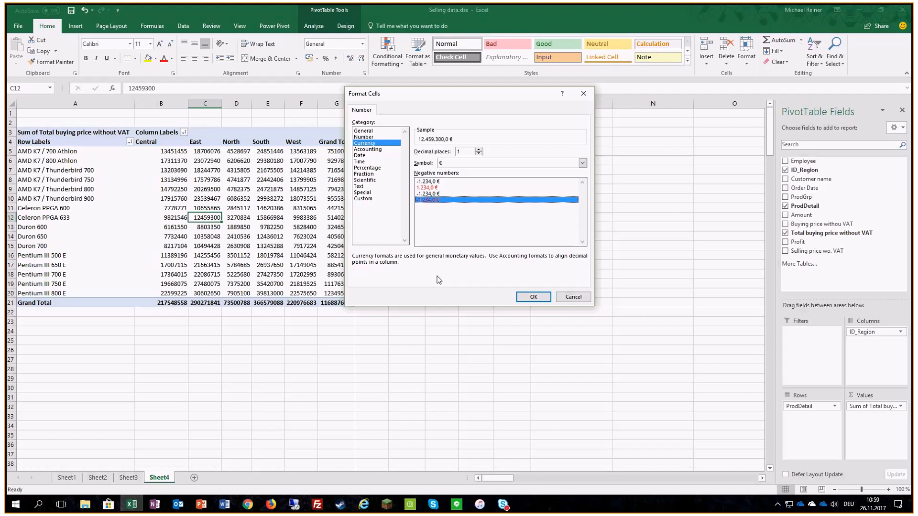
{"action": "left_click", "coordinate": [533, 297]}
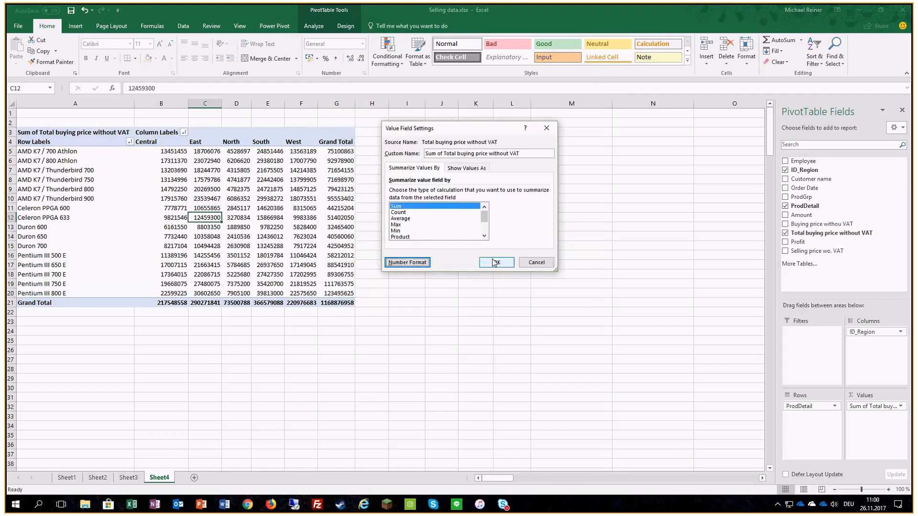
{"action": "left_click", "coordinate": [496, 262]}
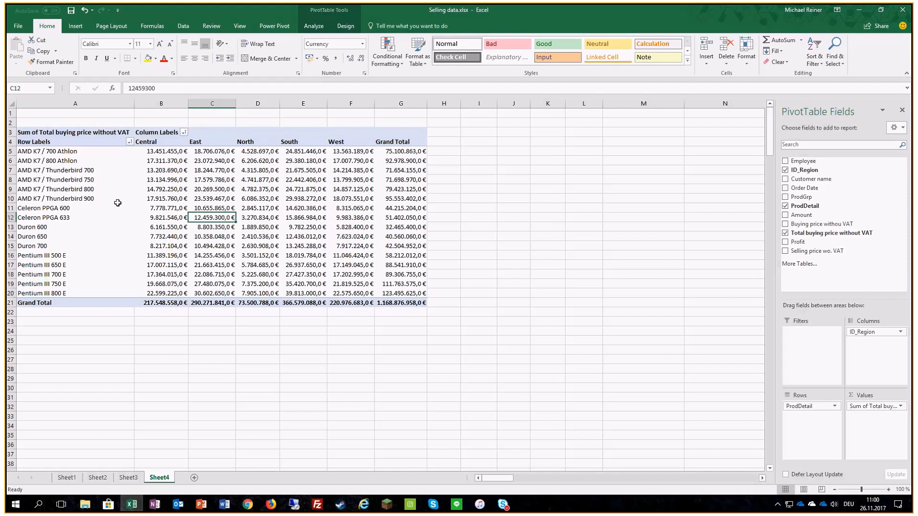
Show the summed buying price values as % of Column Total
{"action": "left_click", "coordinate": [884, 405]}
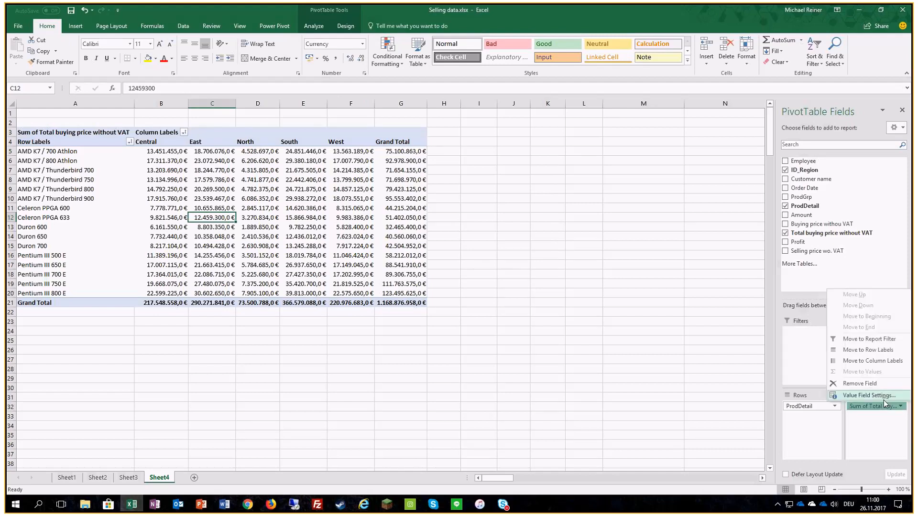
{"action": "left_click", "coordinate": [884, 399]}
{"action": "left_click_drag", "start_coordinate": [439, 122], "coordinate": [484, 129]}
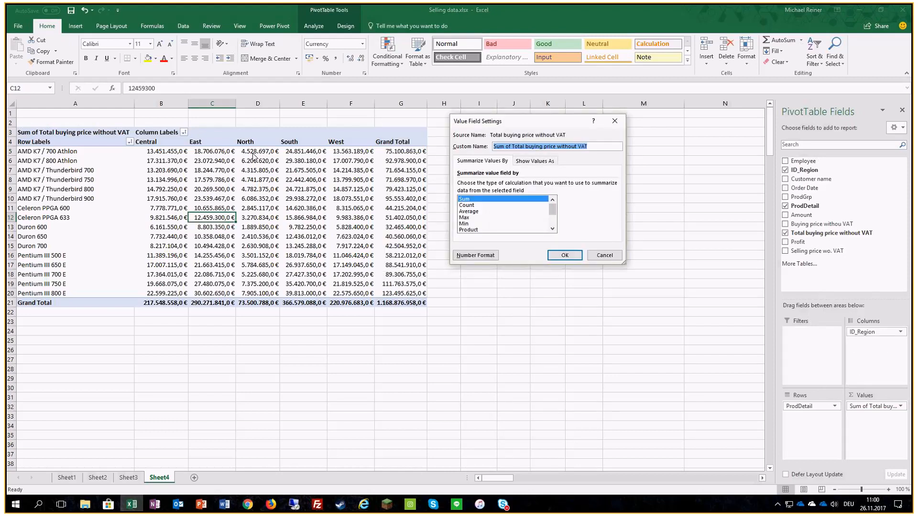
{"action": "left_click", "coordinate": [545, 161]}
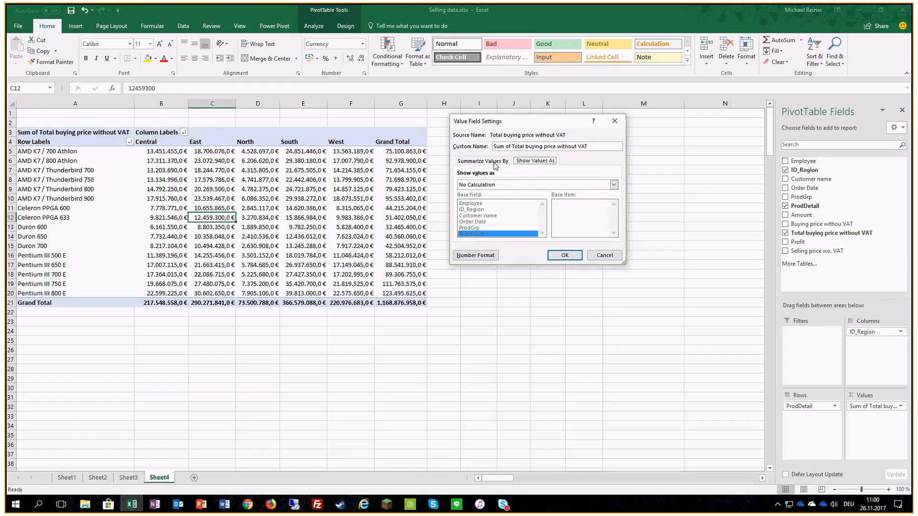
{"action": "left_click", "coordinate": [476, 162]}
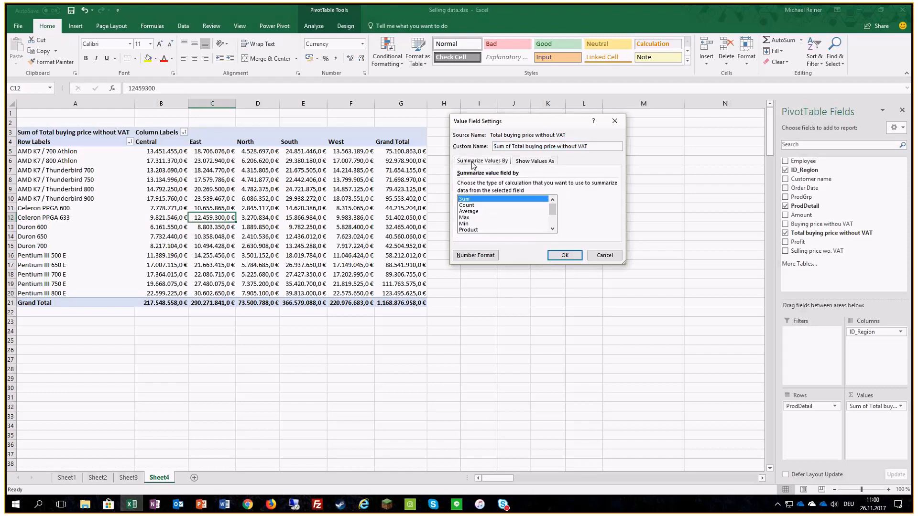
{"action": "left_click", "coordinate": [525, 162]}
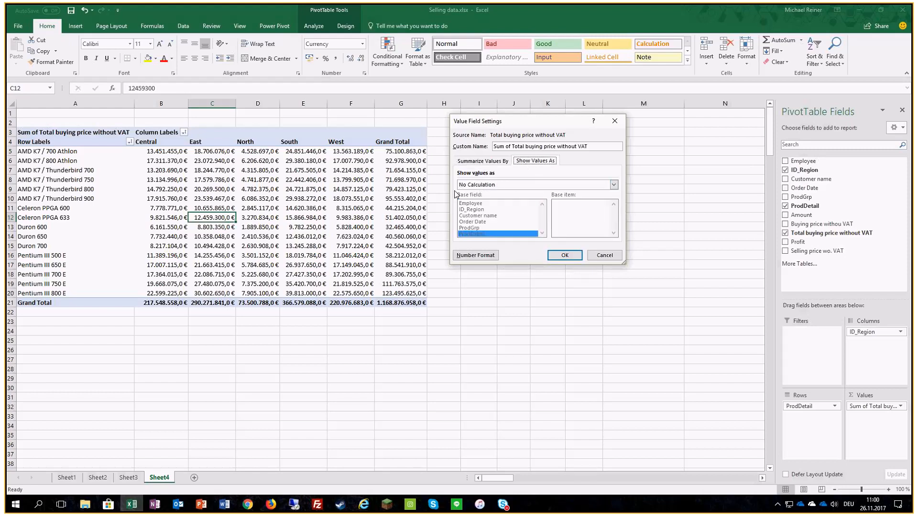
{"action": "left_click", "coordinate": [503, 186]}
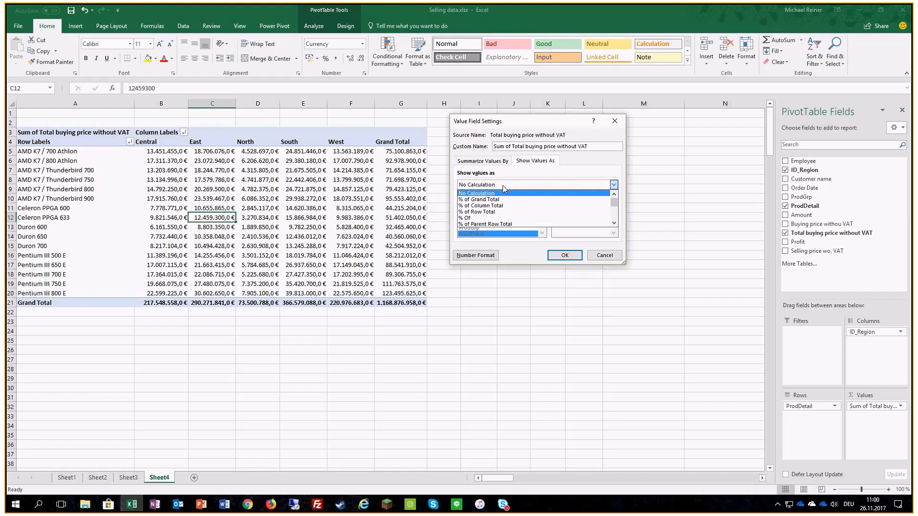
{"action": "left_click", "coordinate": [502, 205]}
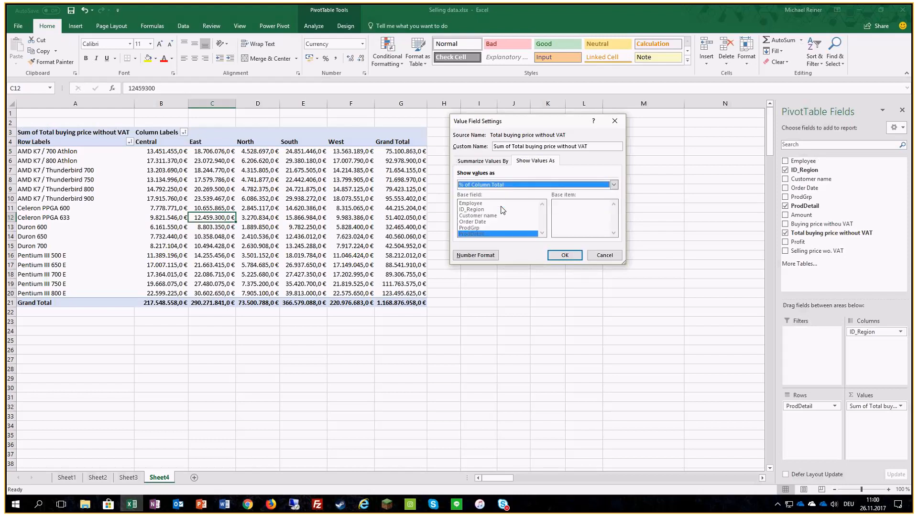
{"action": "left_click", "coordinate": [557, 254]}
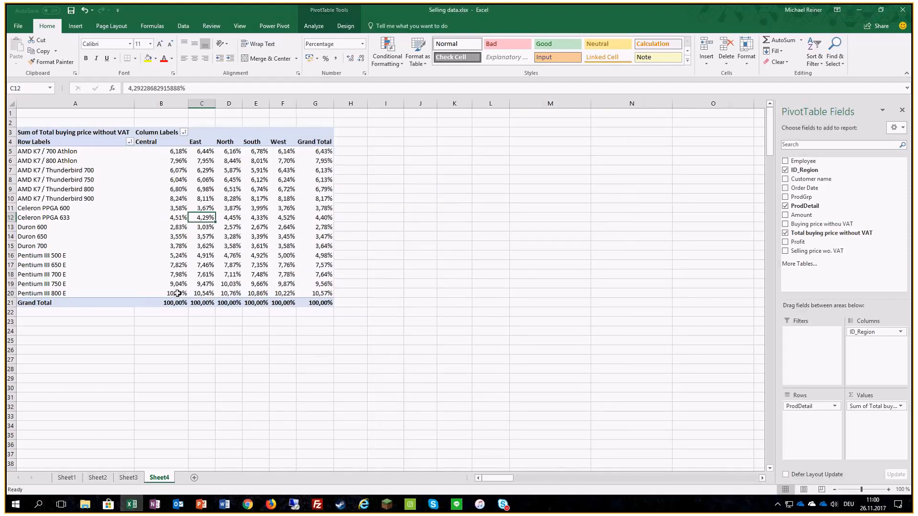
Show the summed buying price values as % of Row Total instead
{"action": "mouse_move", "coordinate": [183, 228]}
{"action": "mouse_move", "coordinate": [176, 304]}
{"action": "left_click", "coordinate": [860, 406]}
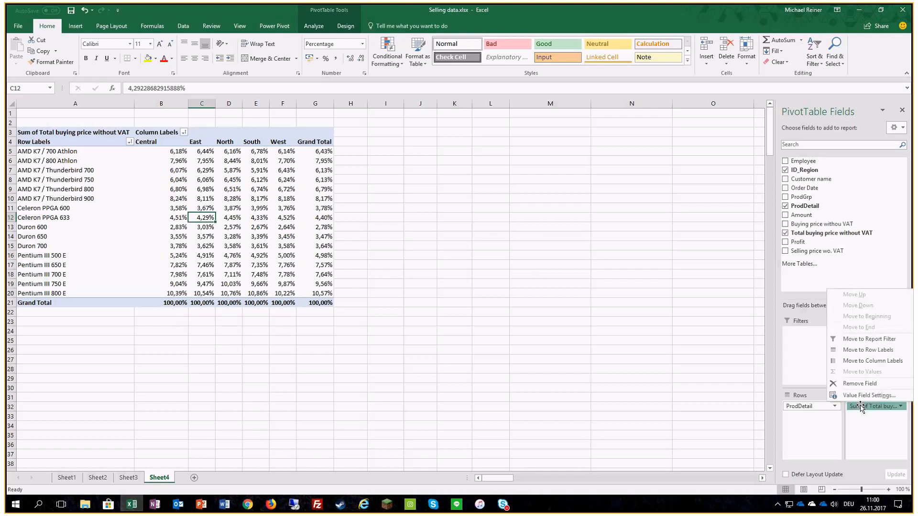
{"action": "left_click", "coordinate": [868, 395]}
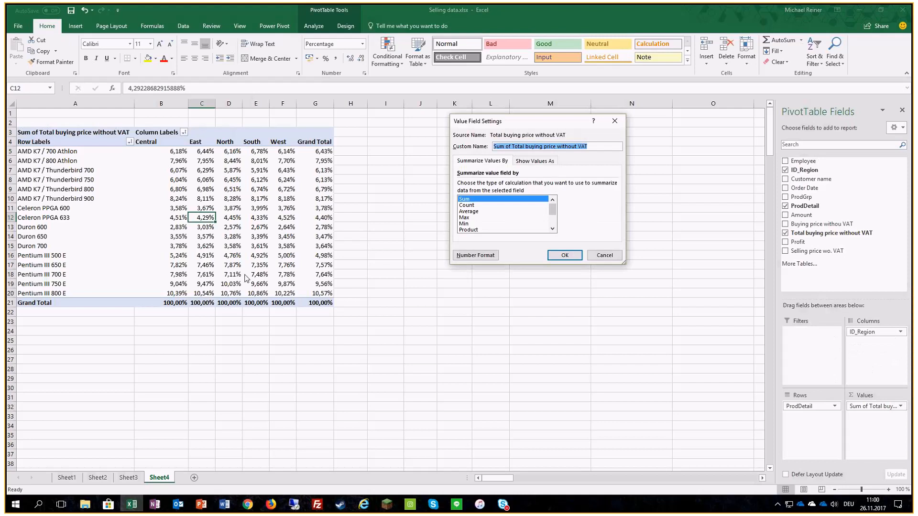
{"action": "left_click", "coordinate": [536, 161]}
{"action": "left_click", "coordinate": [525, 184]}
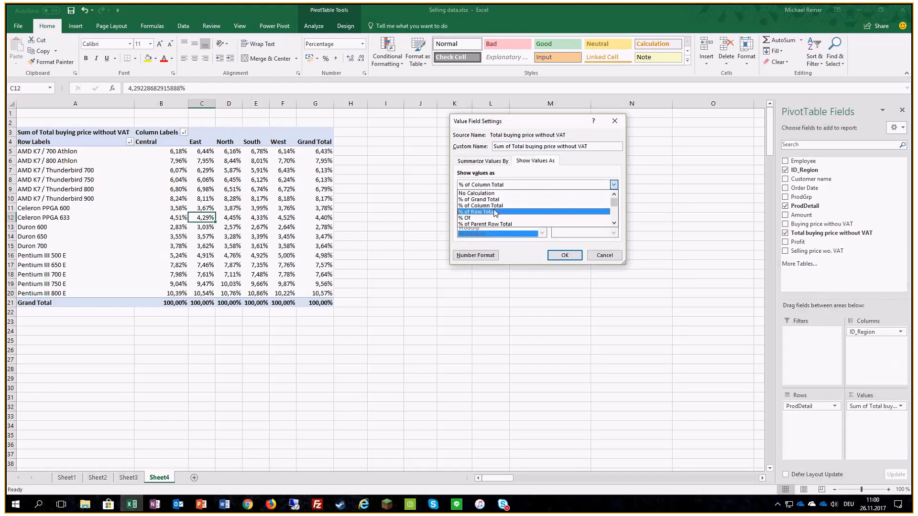
{"action": "left_click", "coordinate": [497, 211]}
{"action": "key", "text": "Return"}
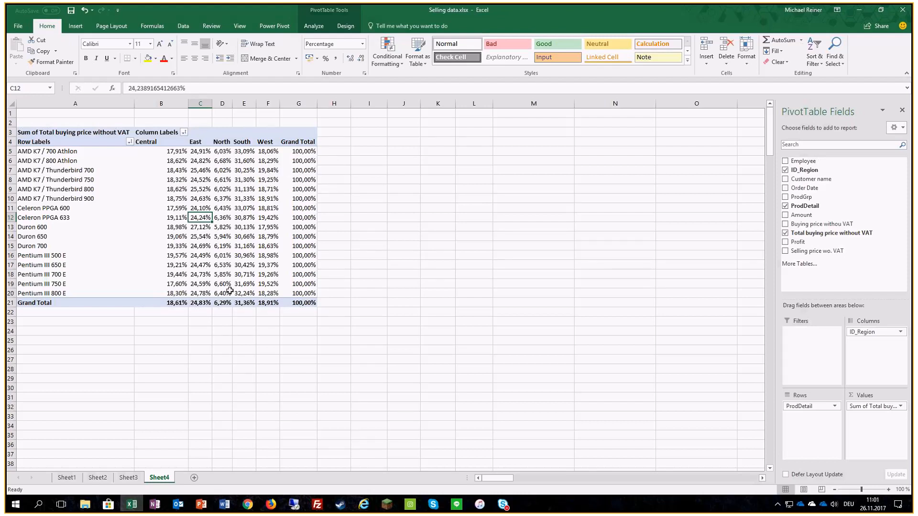
Return the summed buying price values to No Calculation so they show as plain amounts
{"action": "left_click", "coordinate": [870, 406]}
{"action": "left_click", "coordinate": [866, 407]}
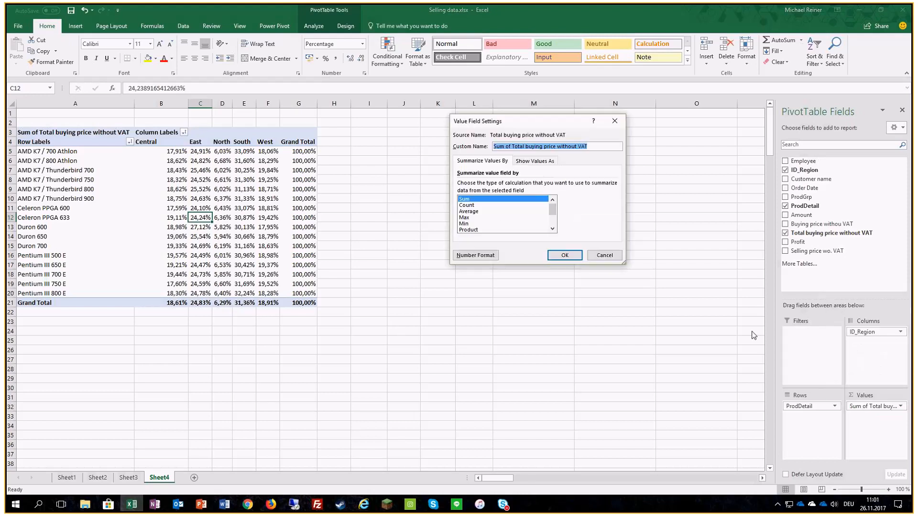
{"action": "left_click", "coordinate": [535, 161]}
{"action": "left_click", "coordinate": [536, 184]}
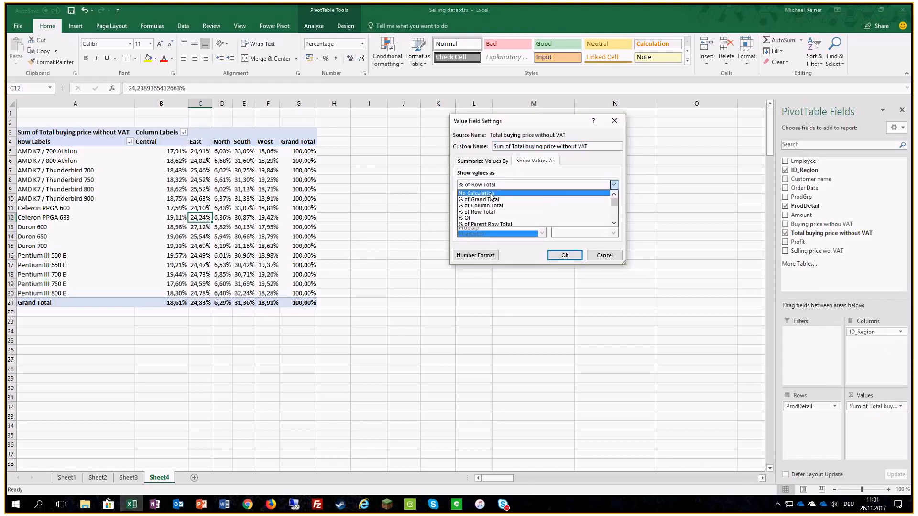
{"action": "left_click", "coordinate": [507, 191]}
{"action": "left_click", "coordinate": [563, 255]}
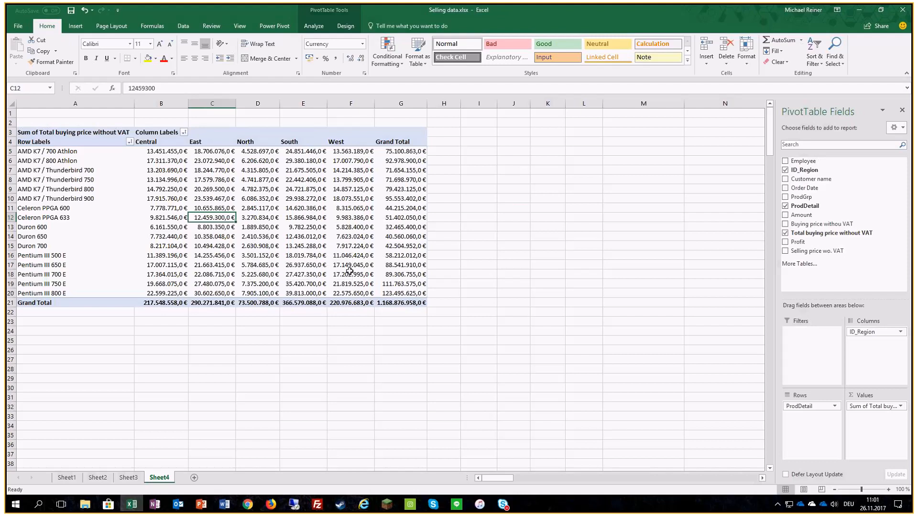
Review the PivotTable's design options for subtotals, grand totals, report layout, blank rows and row headers
{"action": "left_click", "coordinate": [314, 26]}
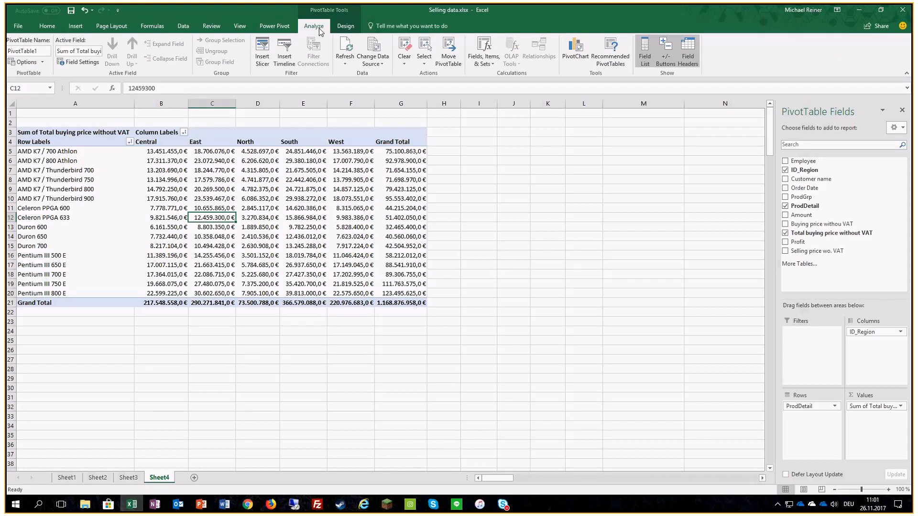
{"action": "left_click", "coordinate": [345, 26]}
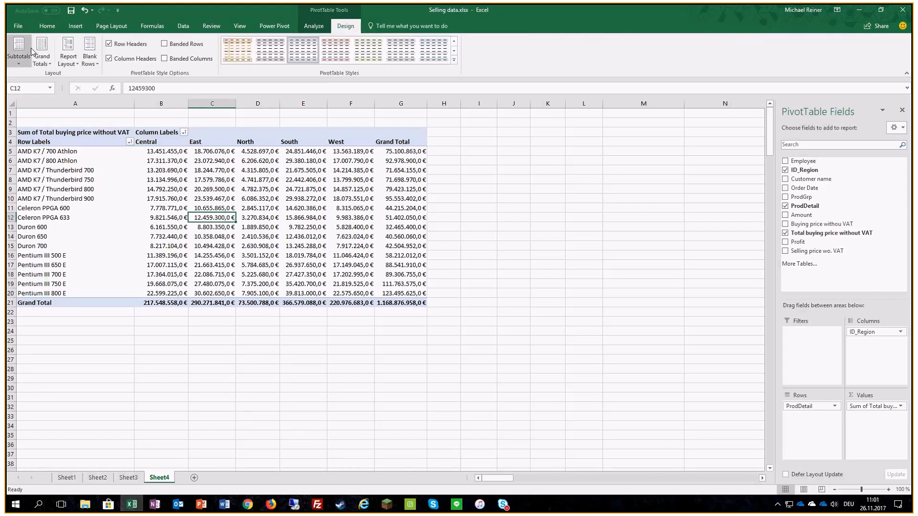
{"action": "left_click", "coordinate": [20, 61]}
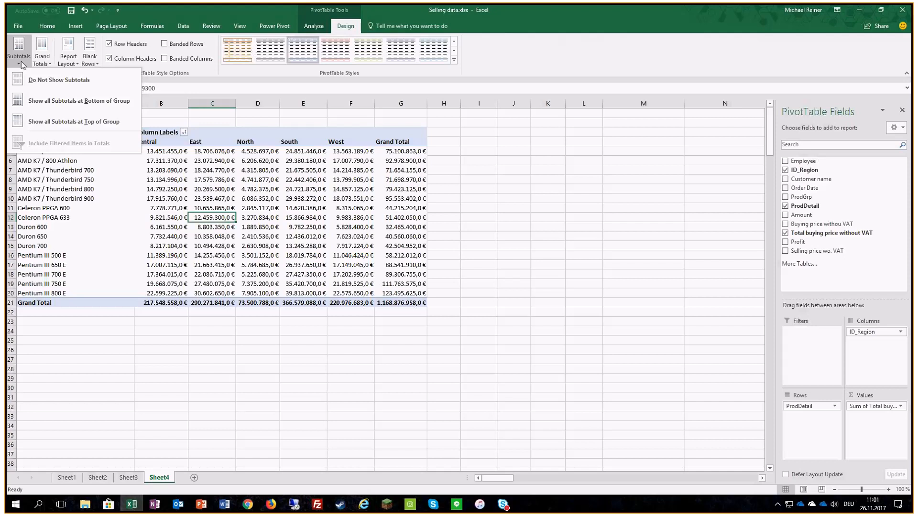
{"action": "left_click", "coordinate": [50, 60]}
{"action": "left_click", "coordinate": [50, 60]}
{"action": "left_click", "coordinate": [23, 59]}
{"action": "left_click", "coordinate": [72, 63]}
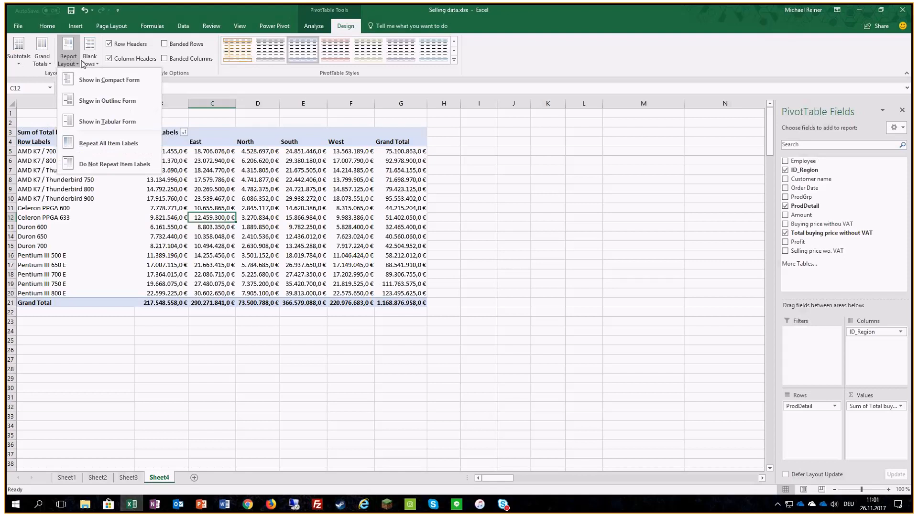
{"action": "left_click", "coordinate": [90, 61]}
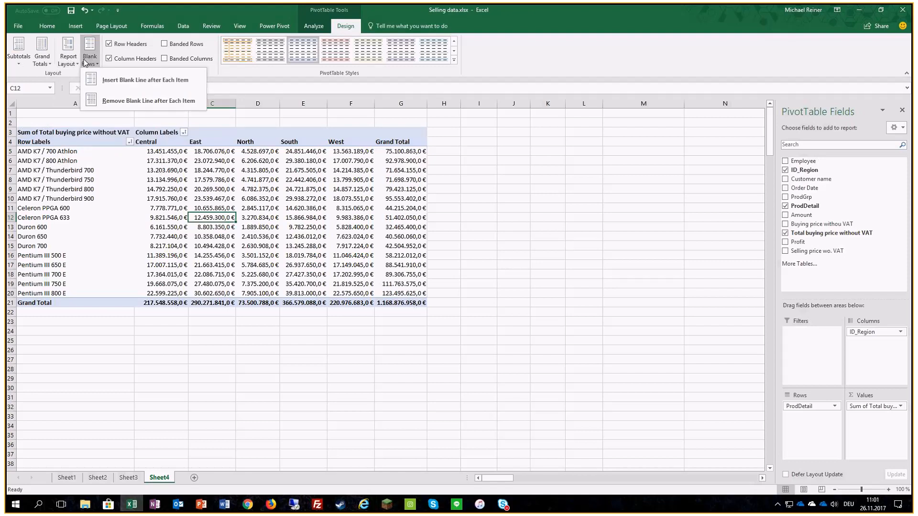
{"action": "left_click", "coordinate": [85, 63]}
{"action": "left_click", "coordinate": [109, 44]}
{"action": "left_click", "coordinate": [109, 44]}
Try a dark red PivotTable style on the report and undo it
{"action": "left_click", "coordinate": [454, 59]}
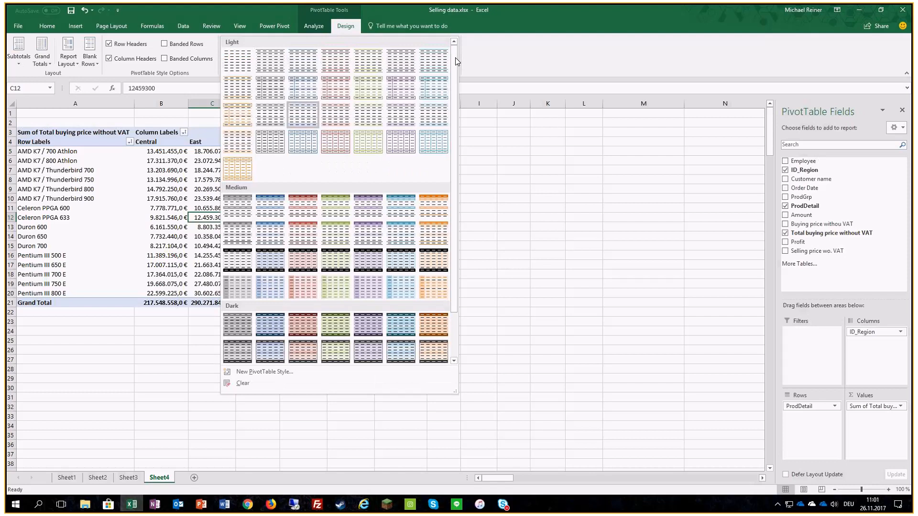
{"action": "mouse_move", "coordinate": [455, 59]}
{"action": "left_mouse_down"}
{"action": "mouse_move", "coordinate": [456, 163]}
{"action": "mouse_move", "coordinate": [455, 59]}
{"action": "left_mouse_up"}
{"action": "left_click", "coordinate": [295, 324]}
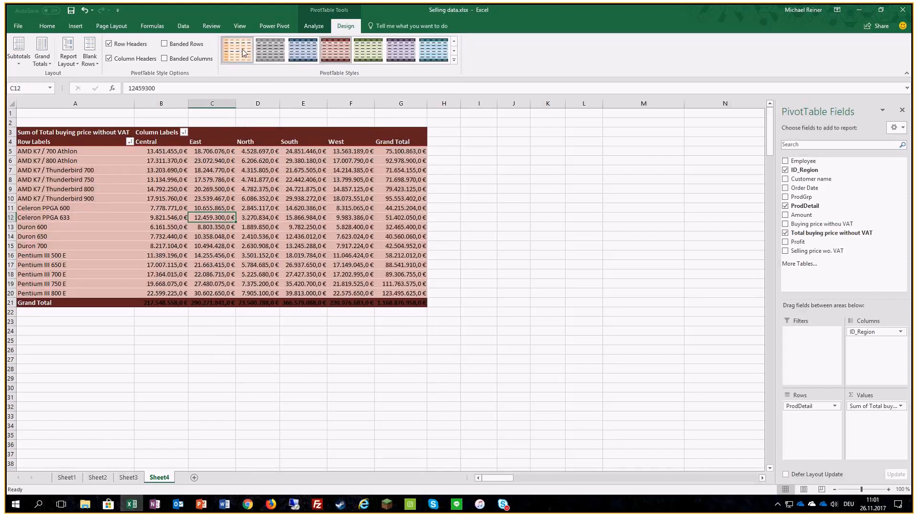
{"action": "key", "text": "ctrl+z"}
Apply the plain, uncoloured first Light style to the PivotTable
{"action": "left_click", "coordinate": [455, 60]}
{"action": "left_click", "coordinate": [233, 66]}
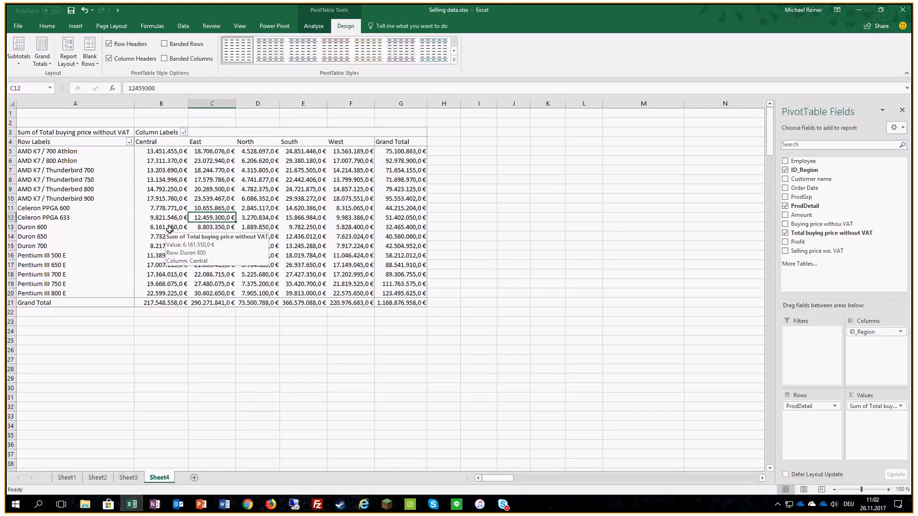
Review the PivotTable analysis options for calculated fields, calculated items, solve order and listing formulas
{"action": "left_click", "coordinate": [315, 29]}
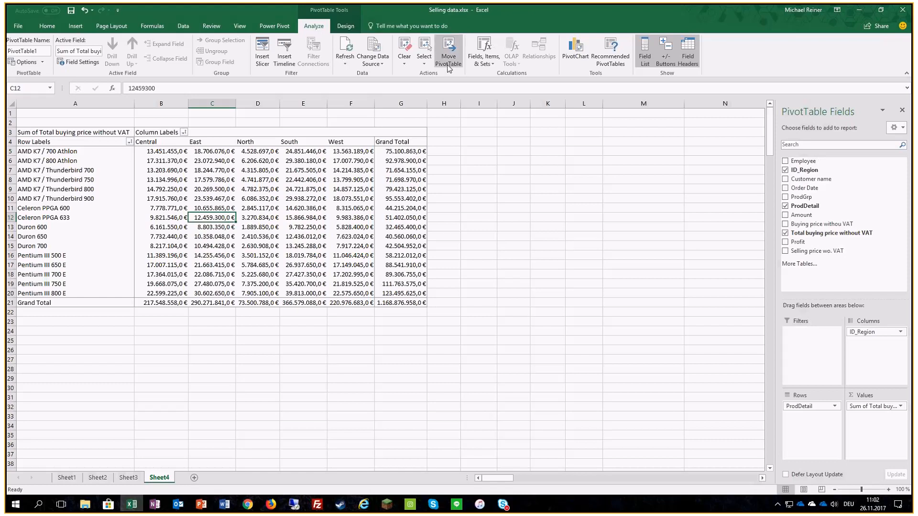
{"action": "left_click", "coordinate": [488, 69]}
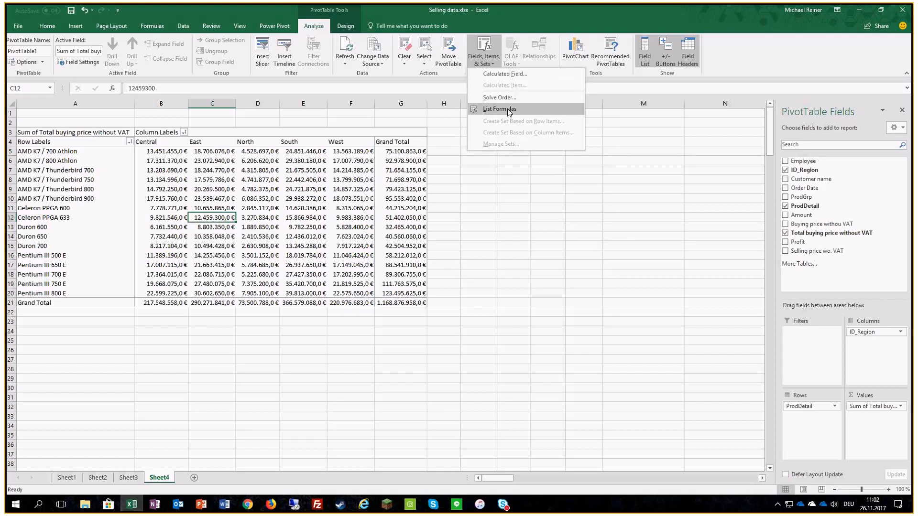
{"action": "left_click", "coordinate": [497, 61]}
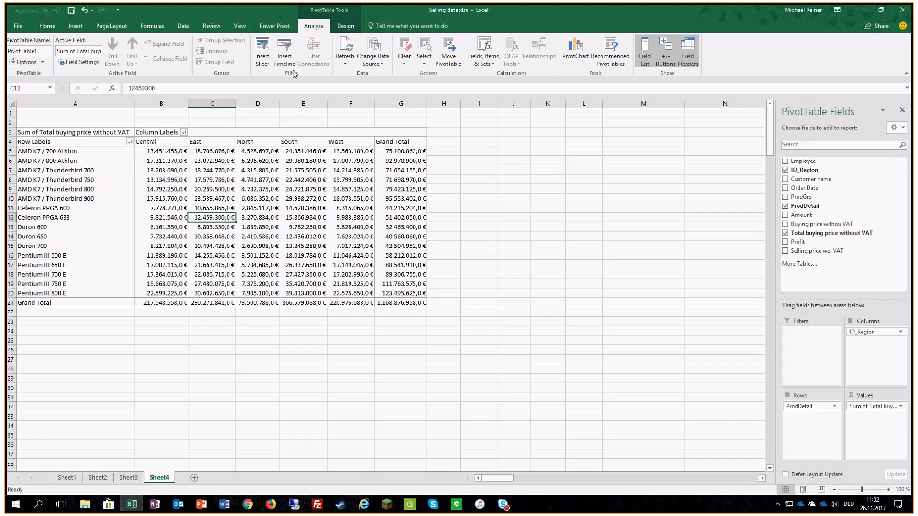
{"action": "left_click", "coordinate": [76, 169]}
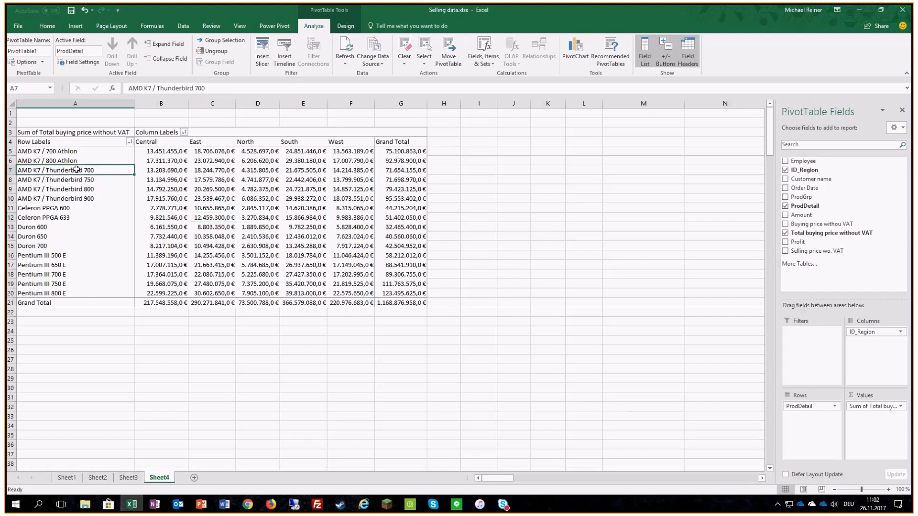
{"action": "left_click", "coordinate": [44, 156]}
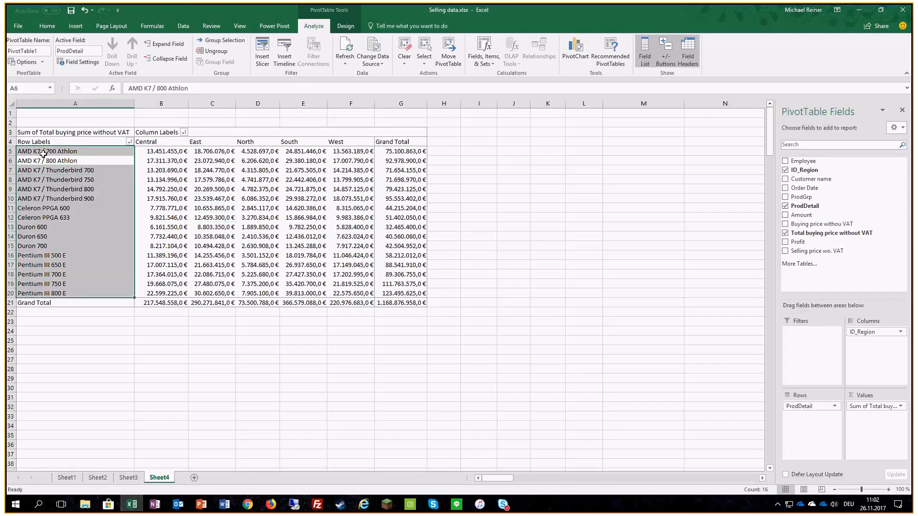
{"action": "left_click", "coordinate": [162, 138]}
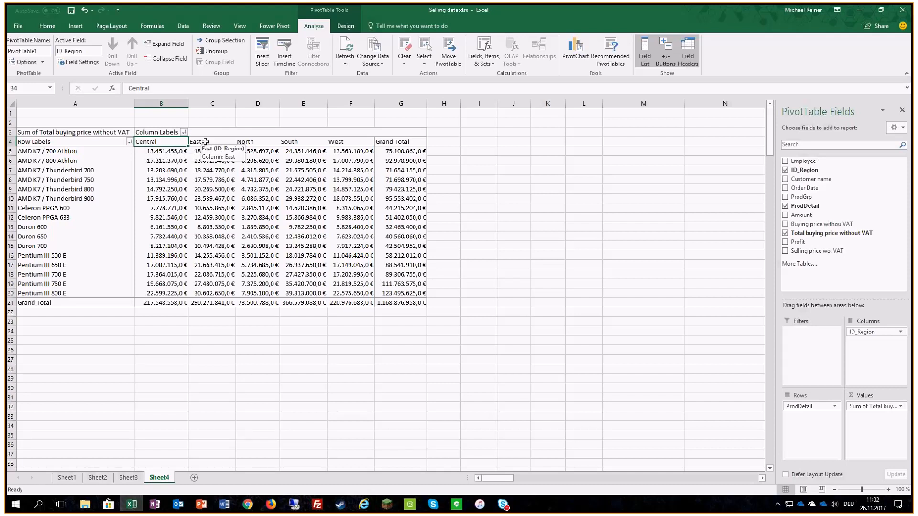
{"action": "left_click_drag", "start_coordinate": [176, 141], "coordinate": [243, 142]}
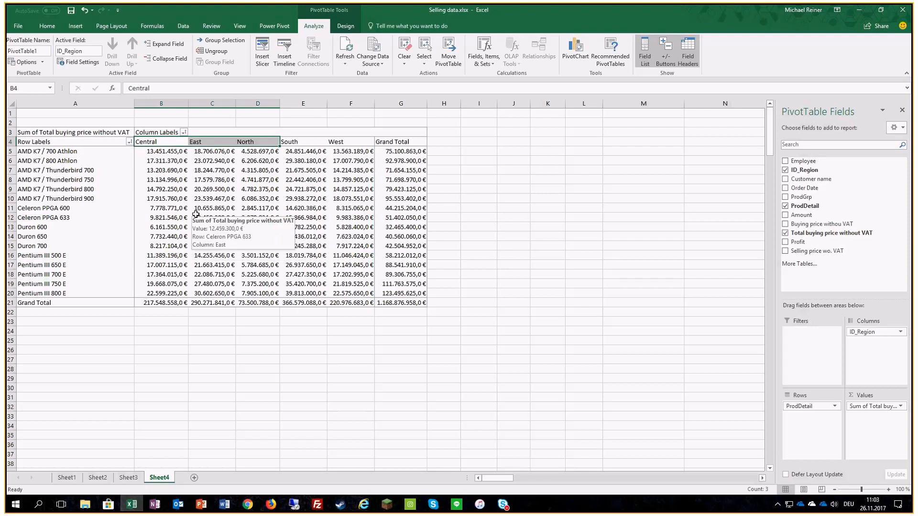
{"action": "left_click", "coordinate": [212, 208]}
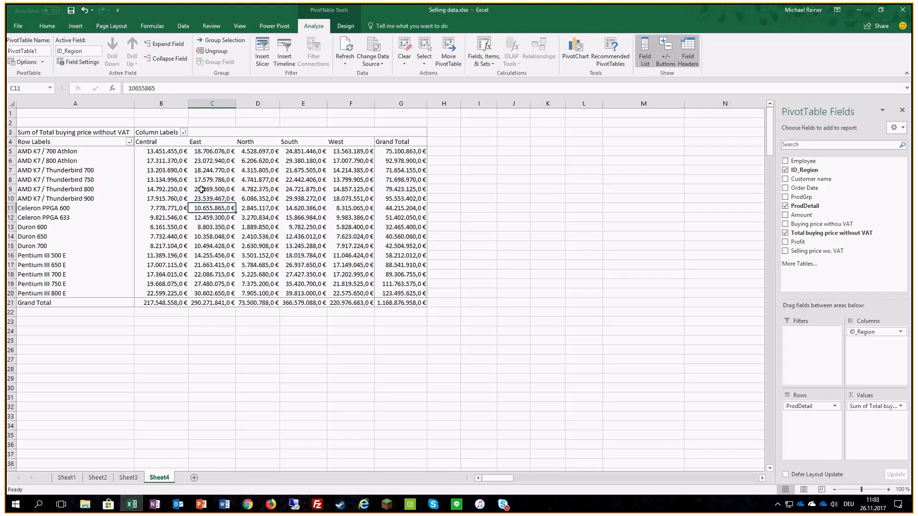
Group the East and West region columns of the PivotTable
{"action": "left_click", "coordinate": [203, 137]}
{"action": "left_click", "coordinate": [345, 141], "text": "ctrl"}
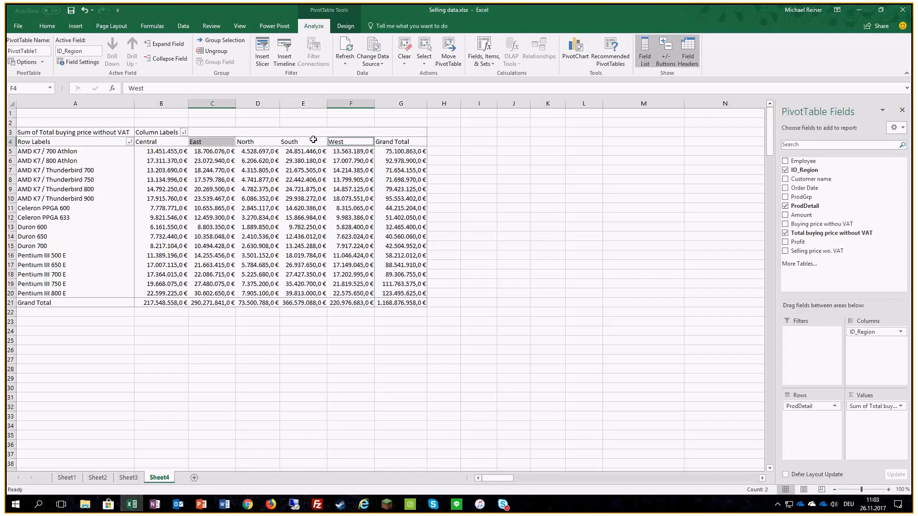
{"action": "left_click", "coordinate": [214, 42]}
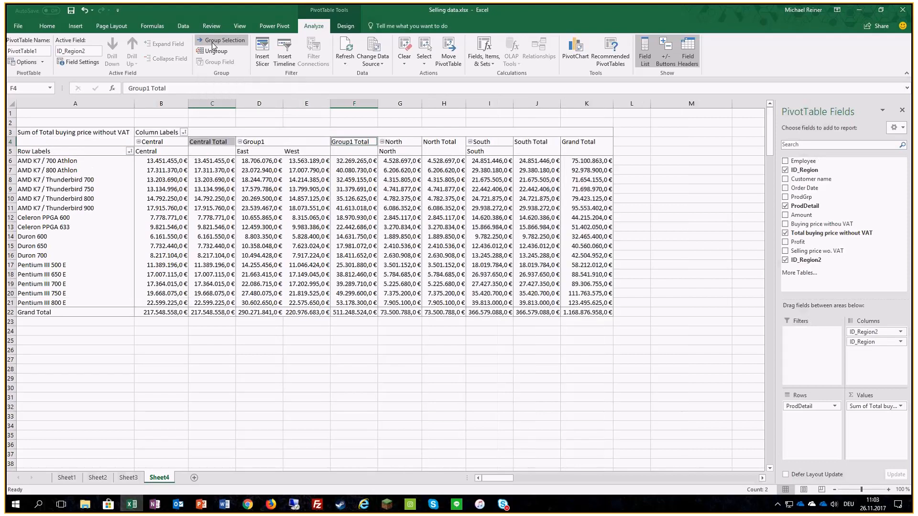
{"action": "left_click", "coordinate": [260, 143]}
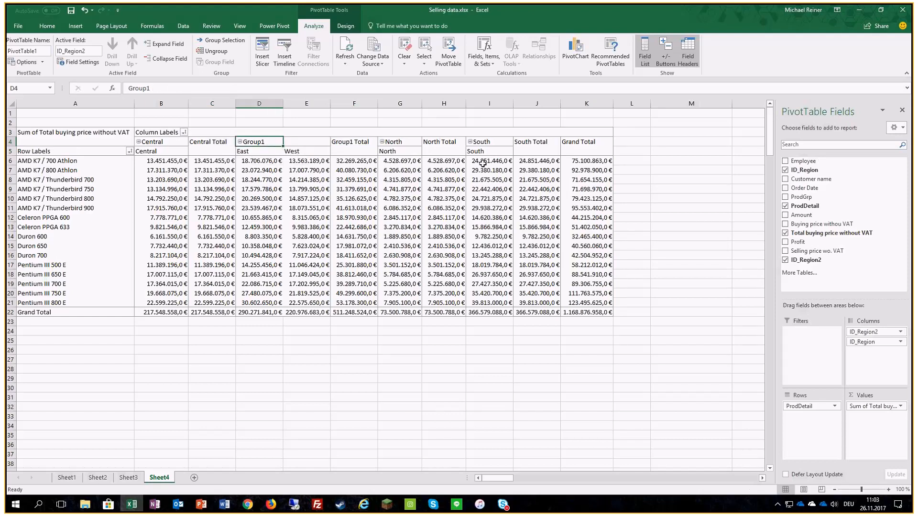
Group the North and South region columns of the PivotTable
{"action": "left_click", "coordinate": [392, 152]}
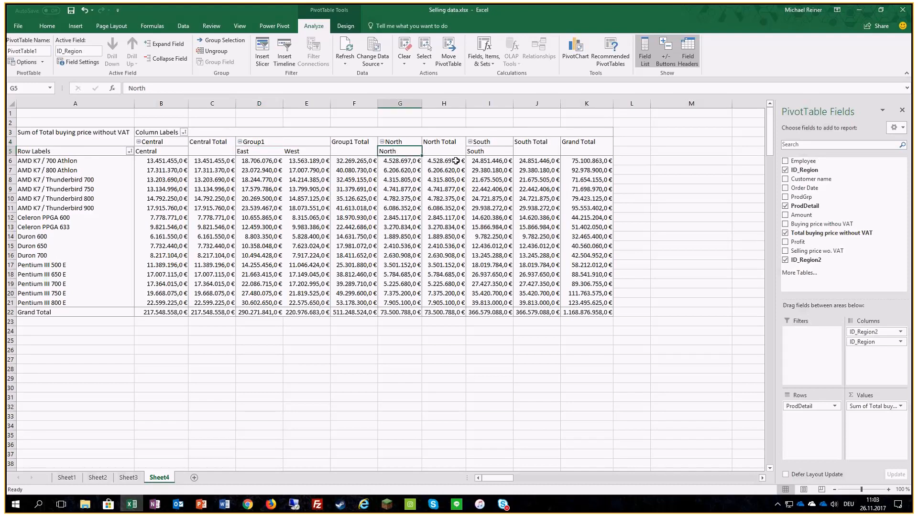
{"action": "left_click", "coordinate": [479, 152], "text": "ctrl"}
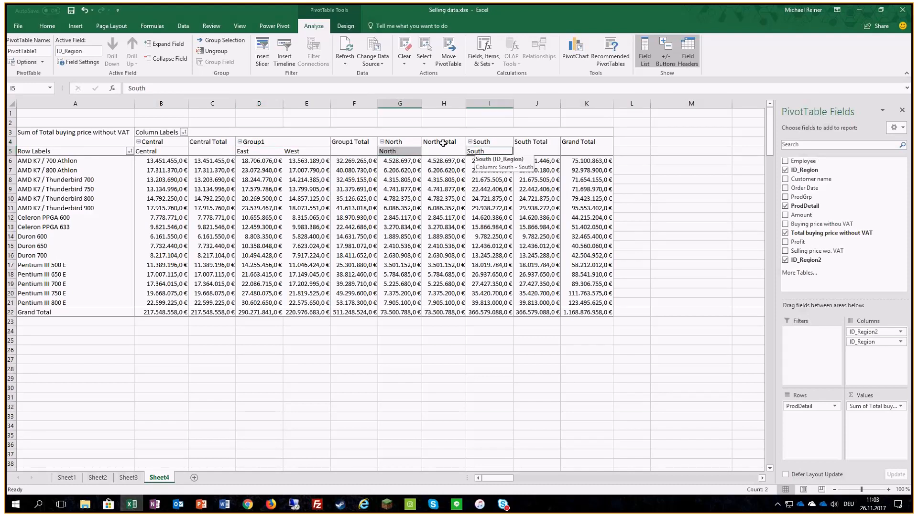
{"action": "left_click", "coordinate": [219, 40]}
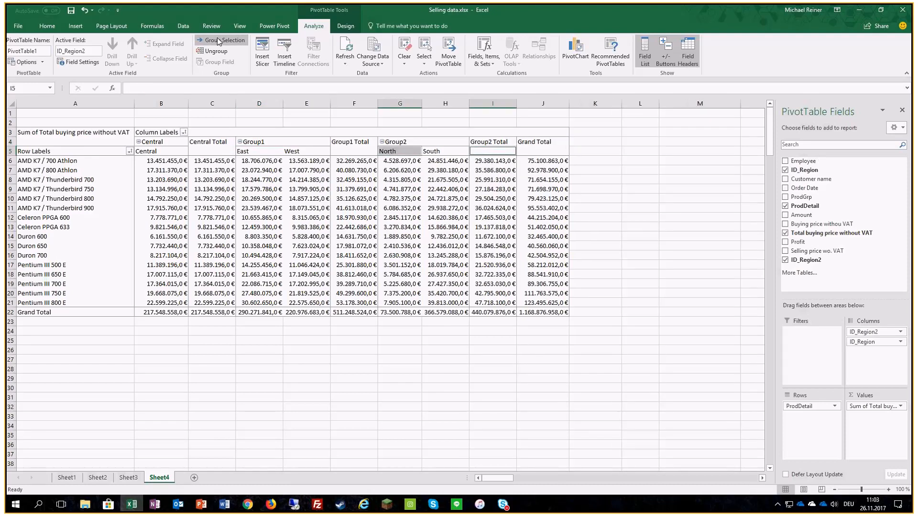
{"action": "left_click", "coordinate": [153, 151]}
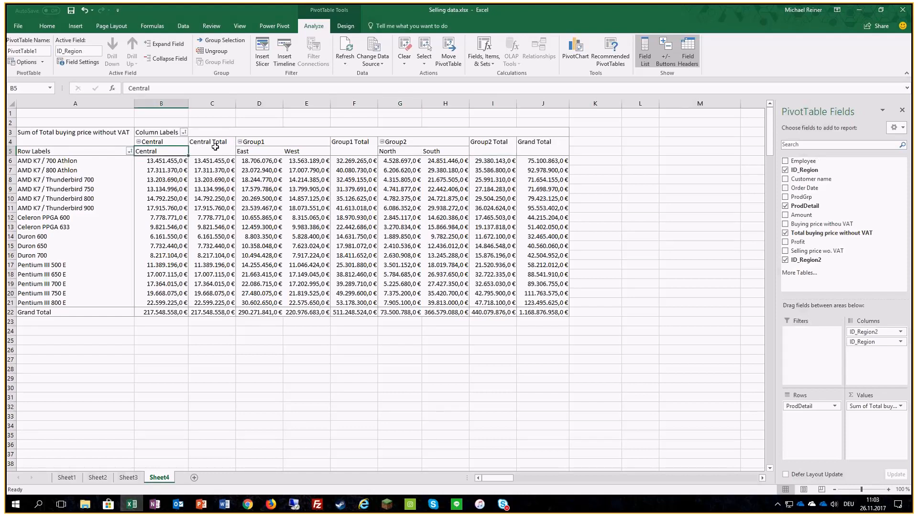
{"action": "left_click_drag", "start_coordinate": [243, 151], "coordinate": [298, 151]}
{"action": "left_click", "coordinate": [415, 151]}
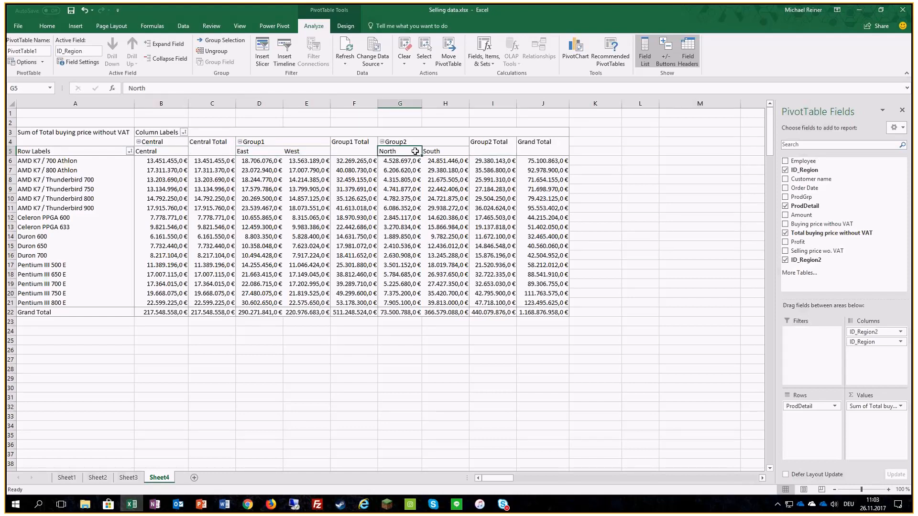
{"action": "left_click_drag", "start_coordinate": [414, 151], "coordinate": [437, 152]}
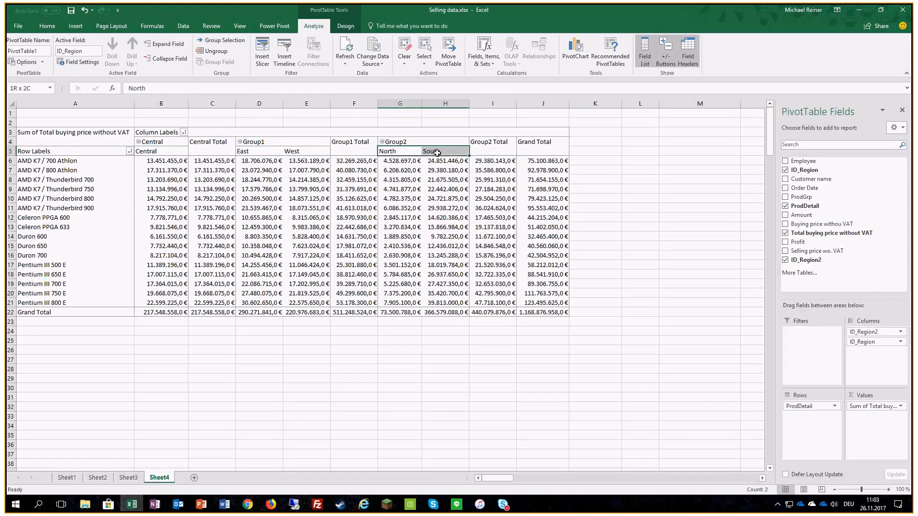
{"action": "left_click", "coordinate": [424, 177]}
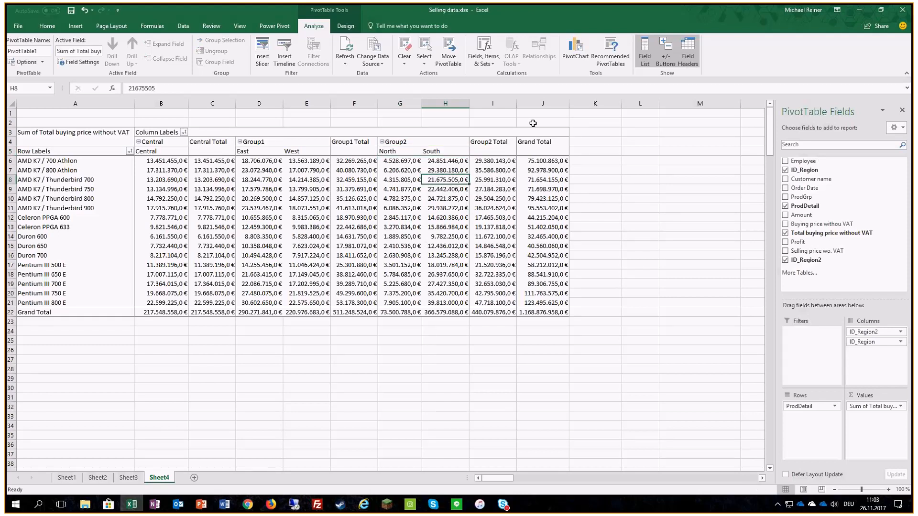
Set the grouped PivotTable to Do Not Show Subtotals
{"action": "left_click", "coordinate": [345, 26]}
{"action": "left_click", "coordinate": [19, 51]}
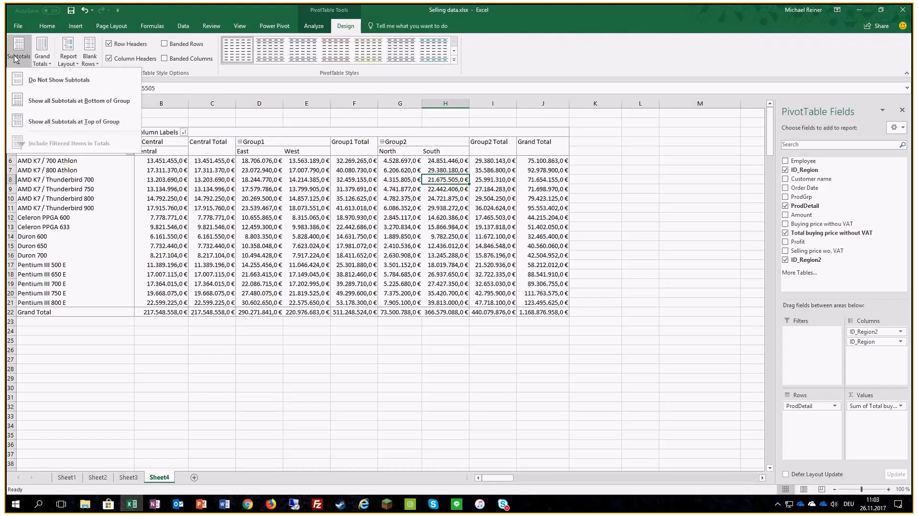
{"action": "left_click", "coordinate": [18, 82]}
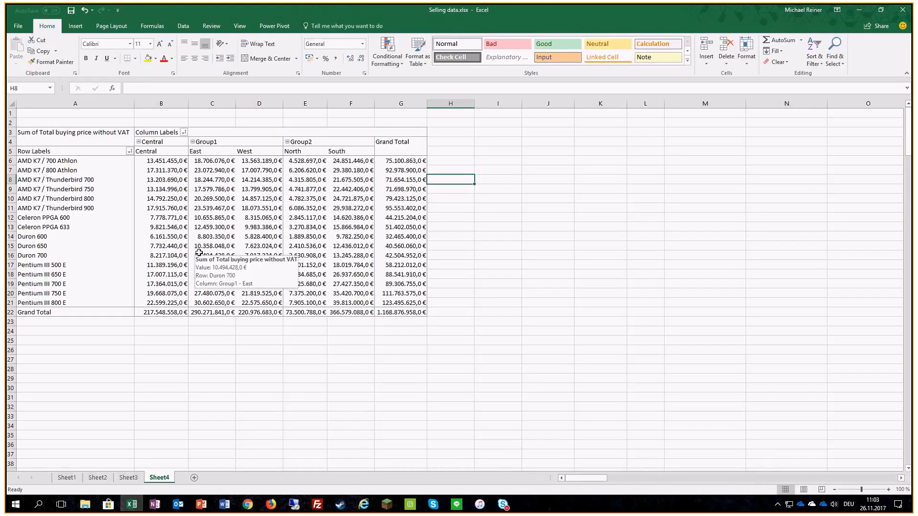
Set the grouped PivotTable to Show all Subtotals at Bottom of Group
{"action": "left_click", "coordinate": [305, 208]}
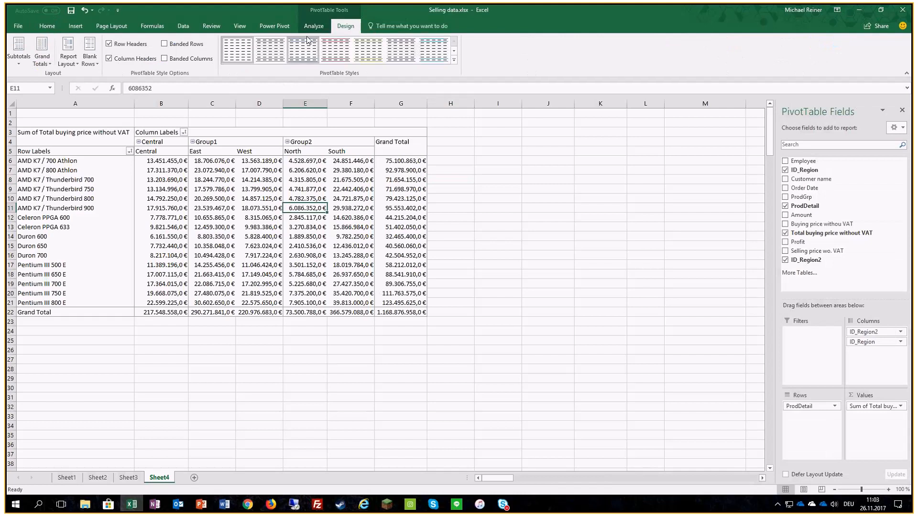
{"action": "left_click", "coordinate": [319, 28]}
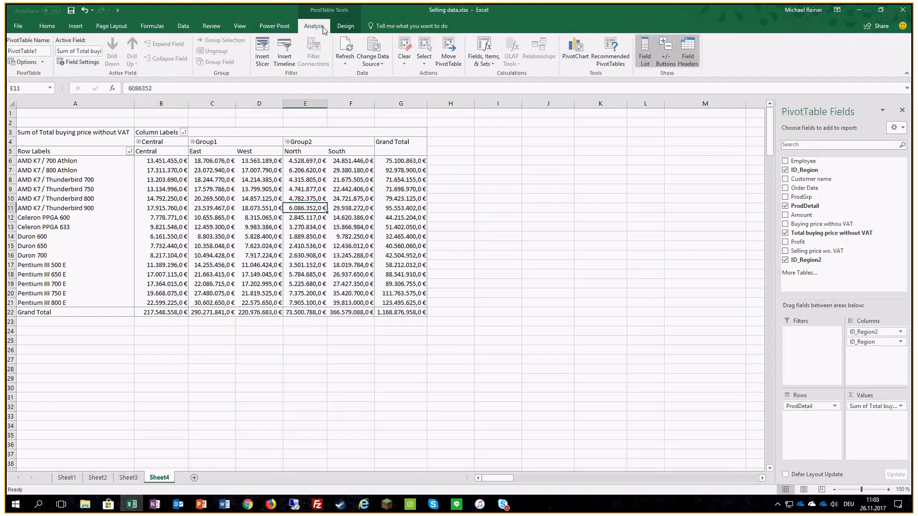
{"action": "left_click", "coordinate": [345, 26]}
{"action": "left_click", "coordinate": [19, 50]}
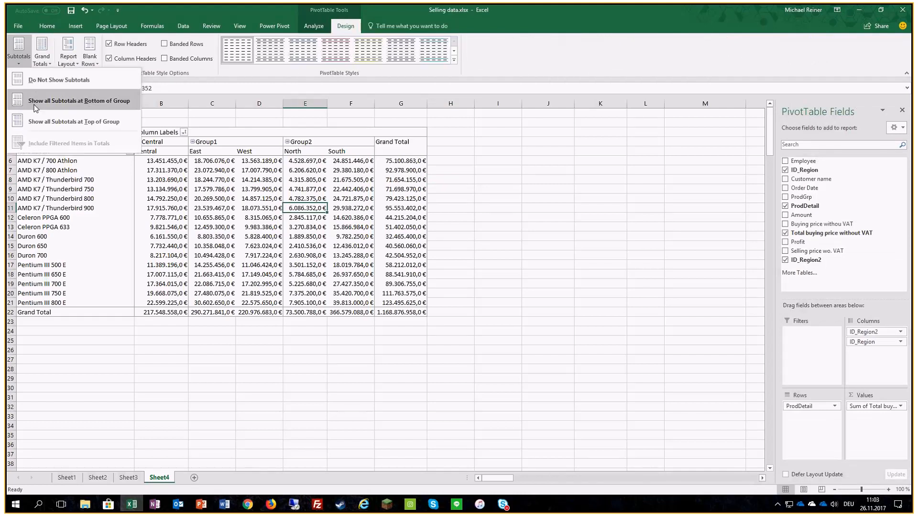
{"action": "left_click", "coordinate": [36, 102]}
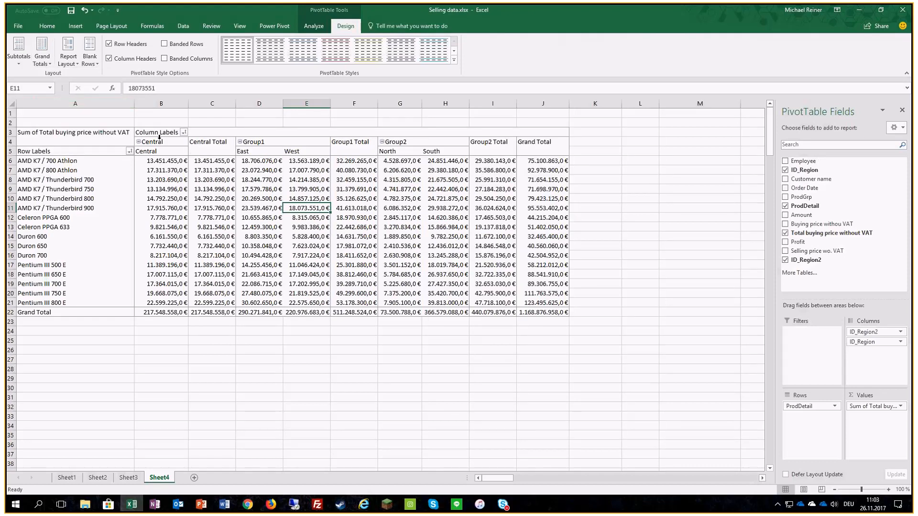
Try to ungroup the grouped region columns of the PivotTable
{"action": "left_click", "coordinate": [211, 142]}
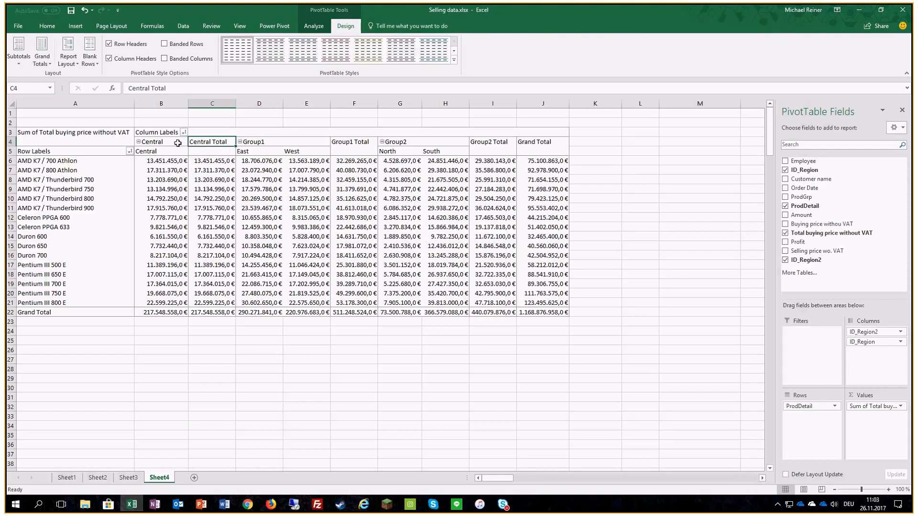
{"action": "left_click", "coordinate": [313, 26]}
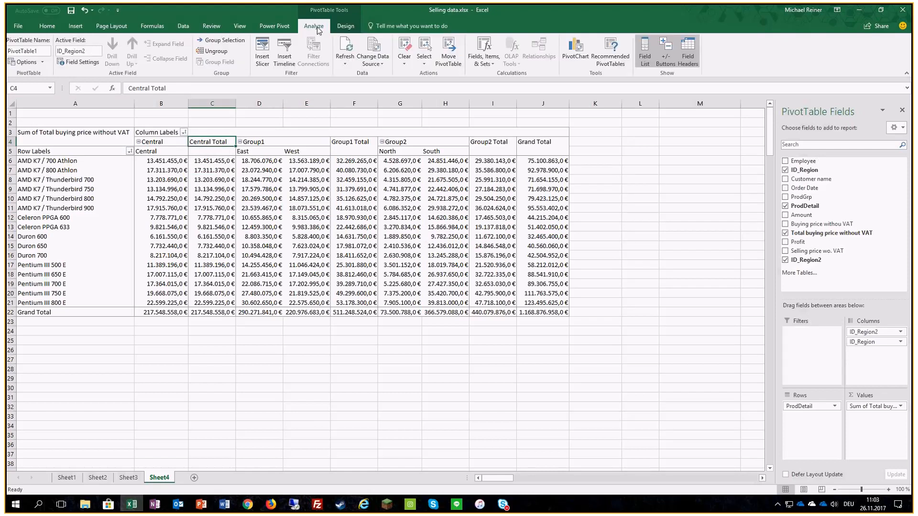
{"action": "left_click", "coordinate": [268, 153]}
{"action": "left_click_drag", "start_coordinate": [149, 153], "coordinate": [462, 153]}
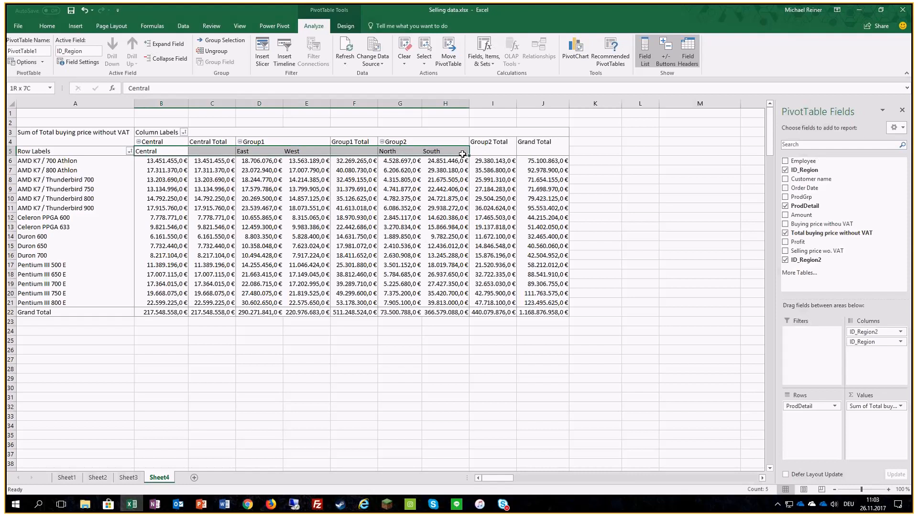
{"action": "left_click_drag", "start_coordinate": [491, 151], "coordinate": [168, 150]}
{"action": "left_click", "coordinate": [214, 51]}
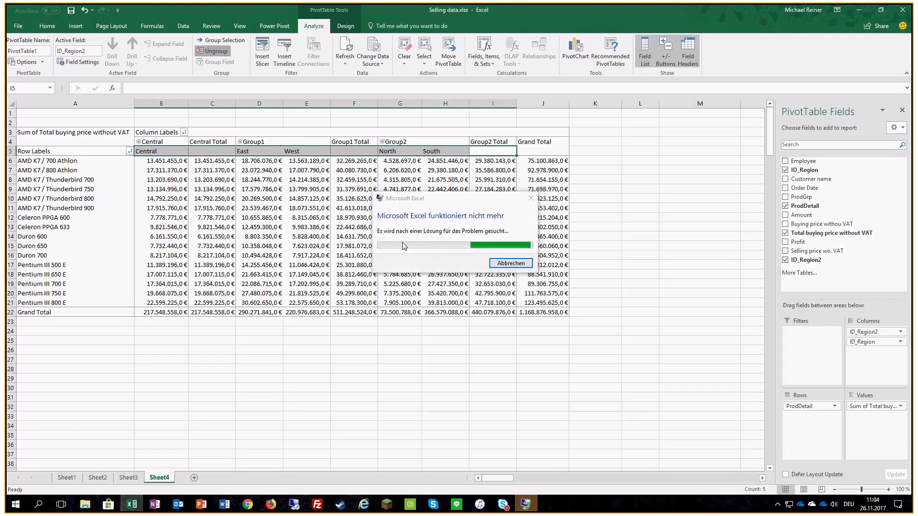
Dismiss the crash dialog, open the recovered Selling data (version 1).xlsb and enable its external data connections
{"action": "left_click", "coordinate": [511, 257]}
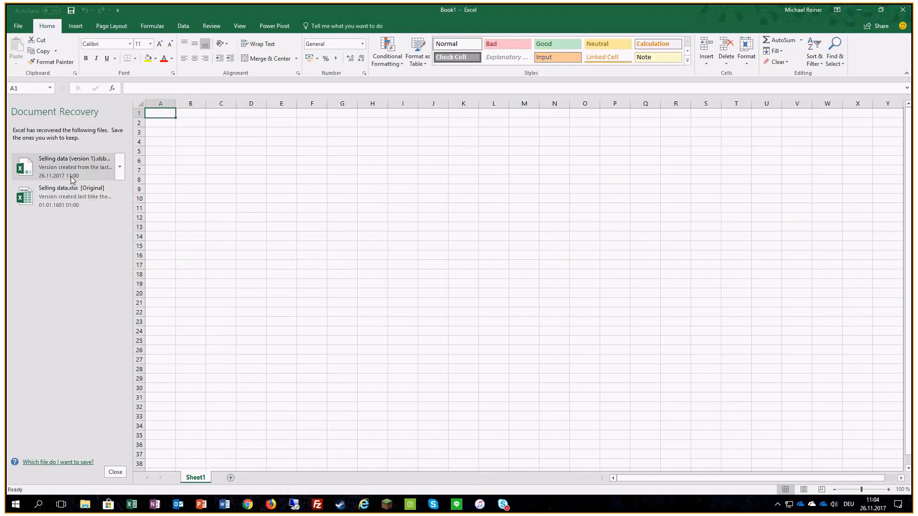
{"action": "left_click", "coordinate": [70, 176]}
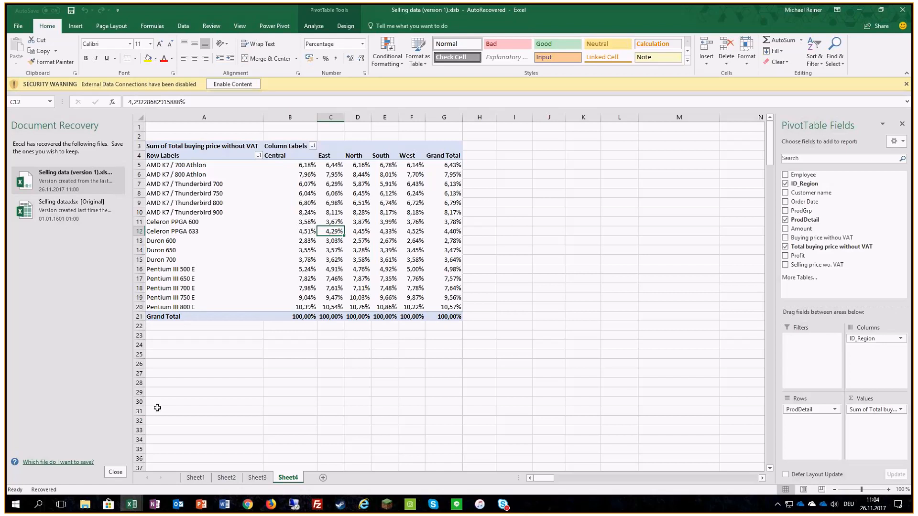
{"action": "left_click", "coordinate": [115, 472]}
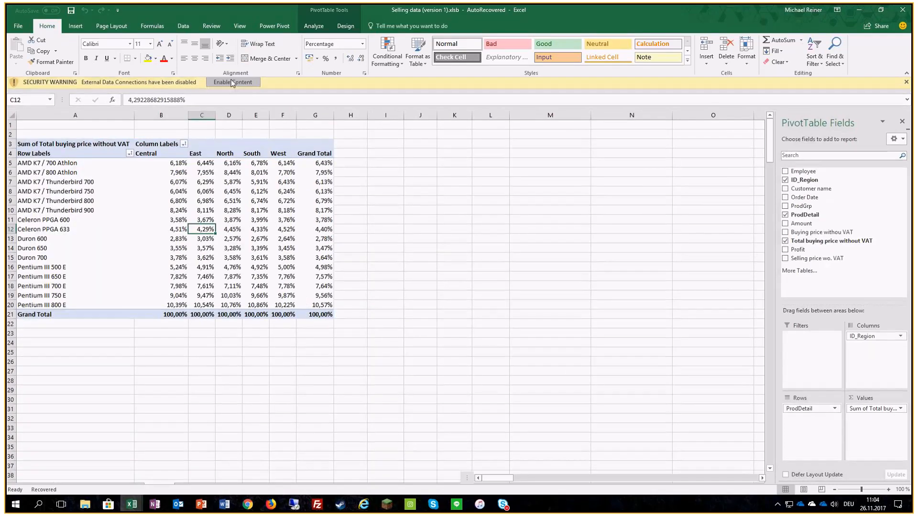
{"action": "left_click", "coordinate": [231, 82]}
Set the Sum of Total buying price without VAT field to show values as No Calculation
{"action": "left_click", "coordinate": [875, 406]}
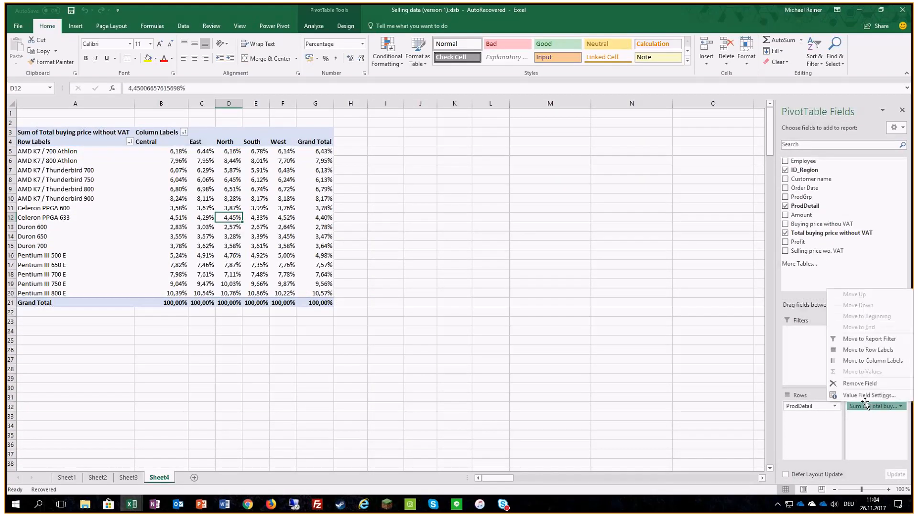
{"action": "left_click", "coordinate": [856, 399]}
{"action": "left_click", "coordinate": [465, 314]}
{"action": "left_click", "coordinate": [544, 339]}
{"action": "left_click", "coordinate": [409, 348]}
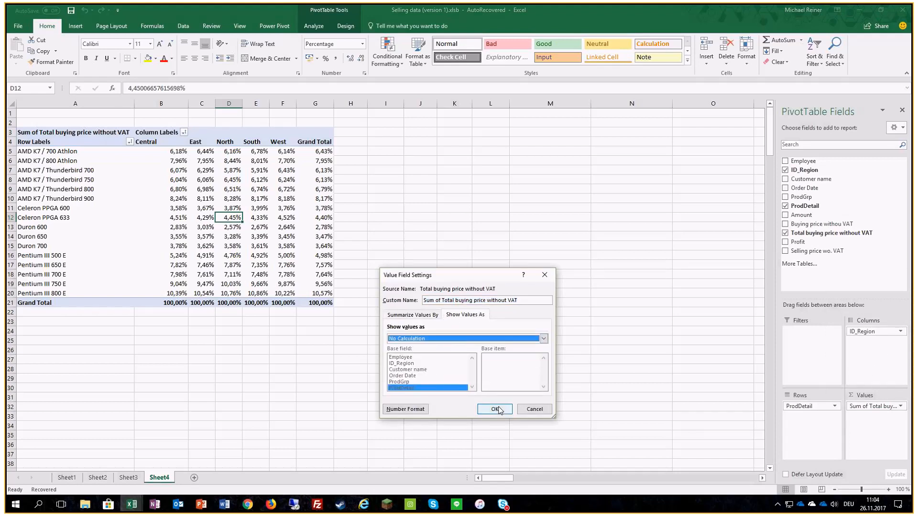
{"action": "left_click", "coordinate": [495, 409]}
Replace ProdDetail with Order Date as the row field of the PivotTable
{"action": "left_click", "coordinate": [236, 227]}
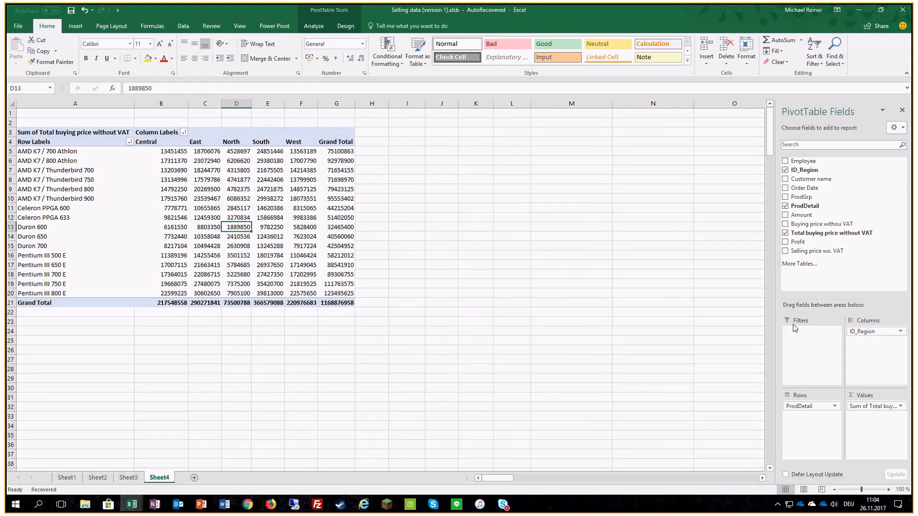
{"action": "left_click_drag", "start_coordinate": [797, 410], "coordinate": [826, 265]}
{"action": "left_click_drag", "start_coordinate": [805, 188], "coordinate": [814, 421]}
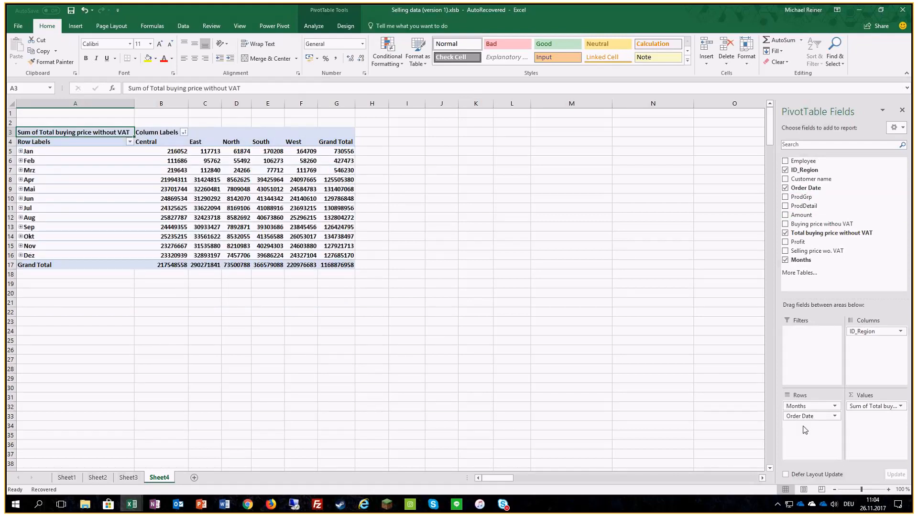
Check the order dates in the source data on Sheet1 and the daily entries under Jan in the PivotTable
{"action": "left_click", "coordinate": [66, 477]}
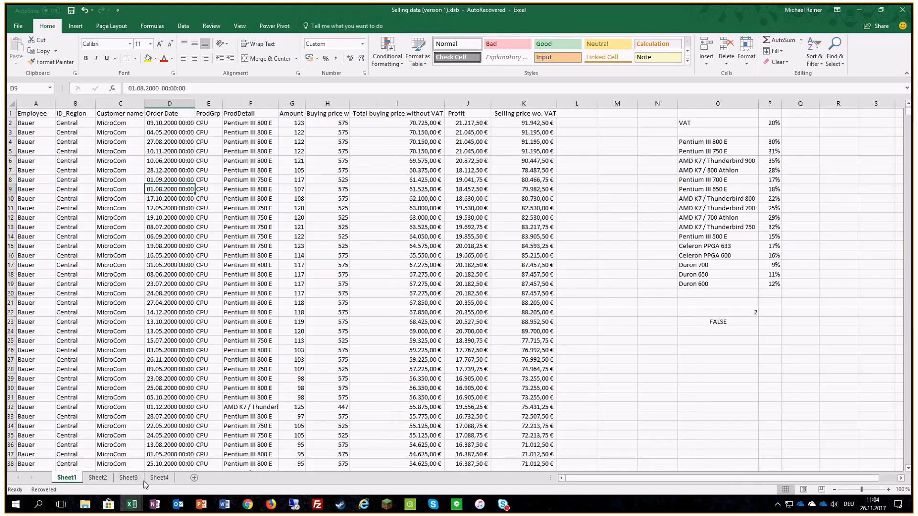
{"action": "left_click", "coordinate": [146, 479]}
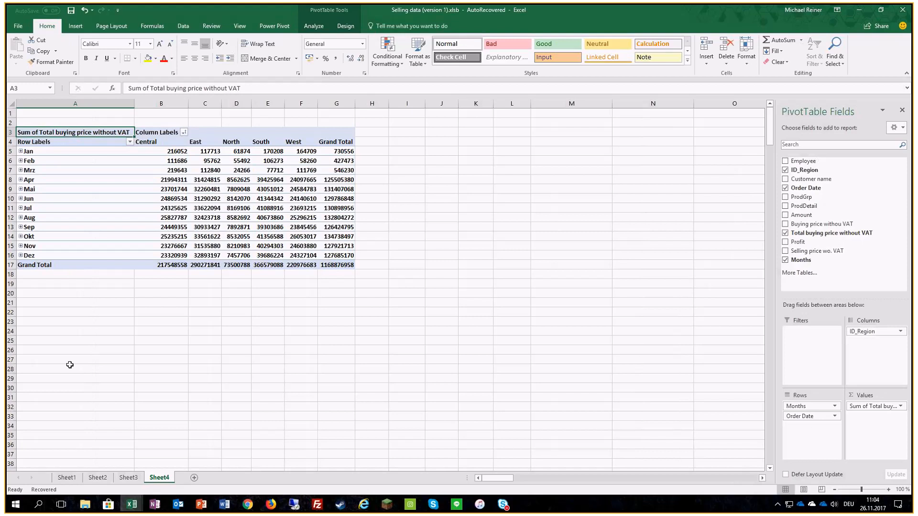
{"action": "left_click", "coordinate": [20, 152]}
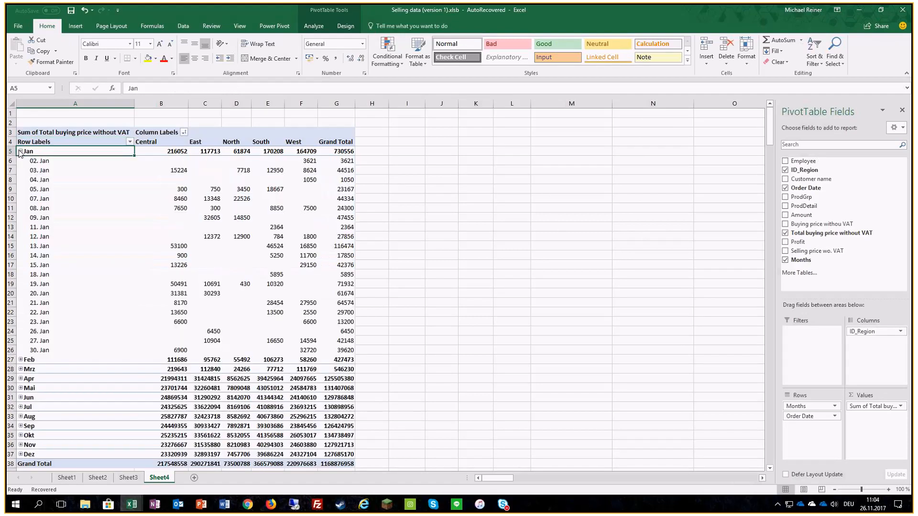
{"action": "left_click", "coordinate": [20, 152]}
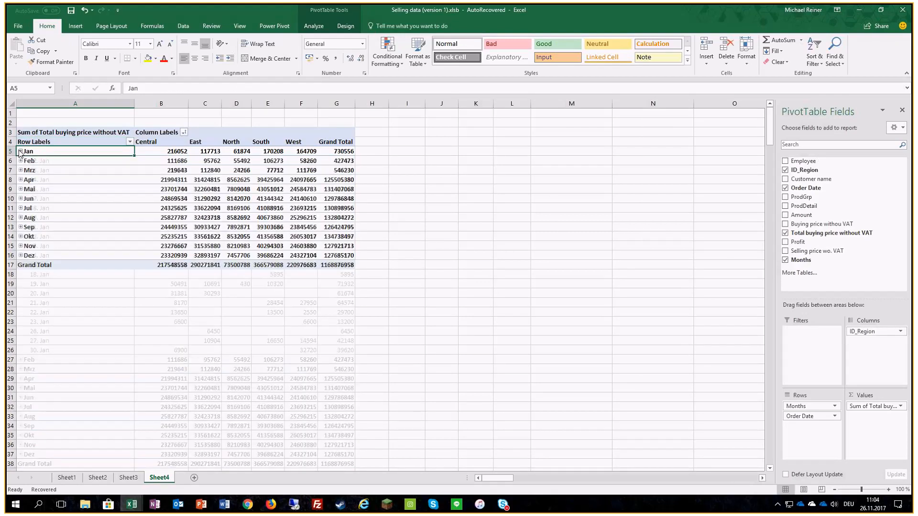
Group the order dates in the PivotTable rows by Months, Quarters and Years
{"action": "left_click", "coordinate": [327, 28]}
{"action": "left_click", "coordinate": [220, 40]}
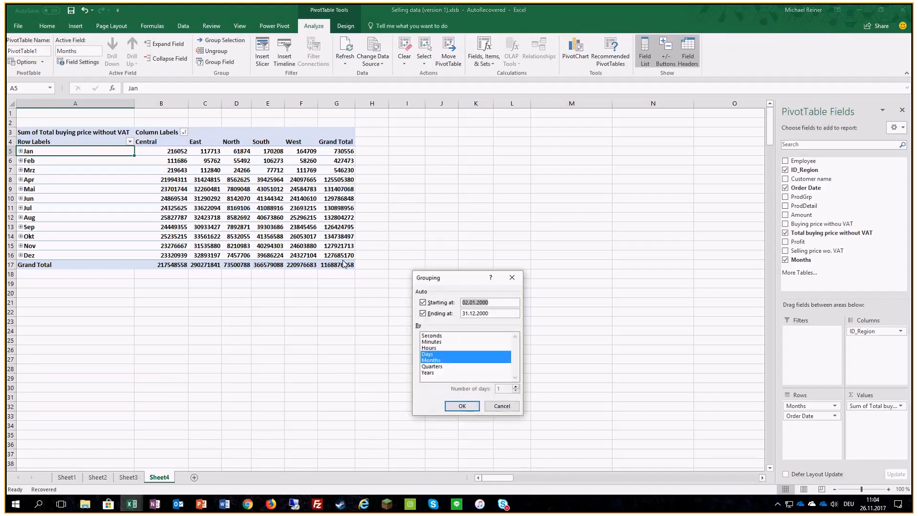
{"action": "left_click_drag", "start_coordinate": [448, 278], "coordinate": [438, 137]}
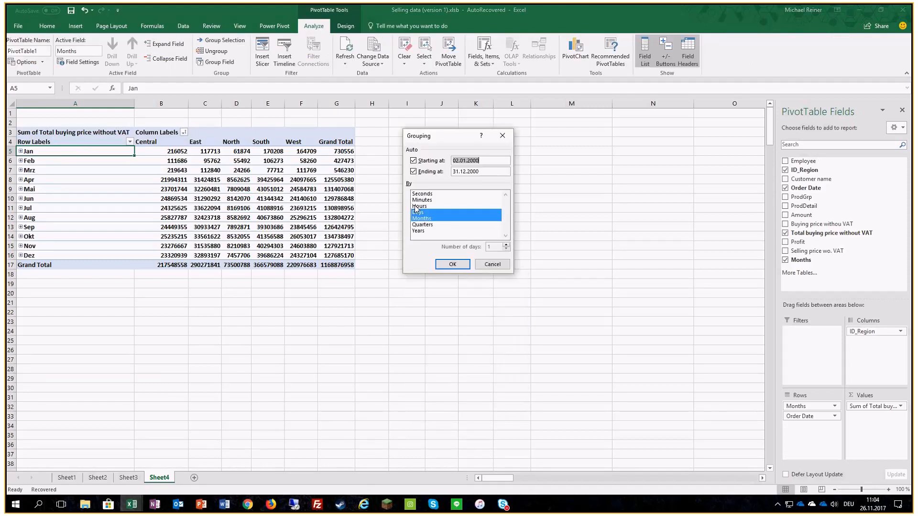
{"action": "left_click", "coordinate": [419, 214]}
{"action": "left_click", "coordinate": [420, 219]}
{"action": "left_click", "coordinate": [419, 231]}
{"action": "left_click", "coordinate": [422, 225]}
{"action": "left_click", "coordinate": [422, 220]}
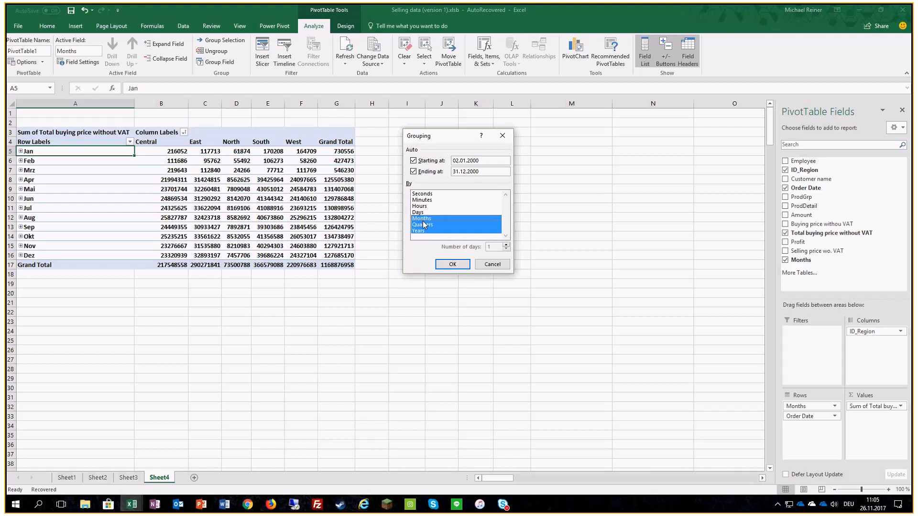
{"action": "left_click", "coordinate": [452, 265]}
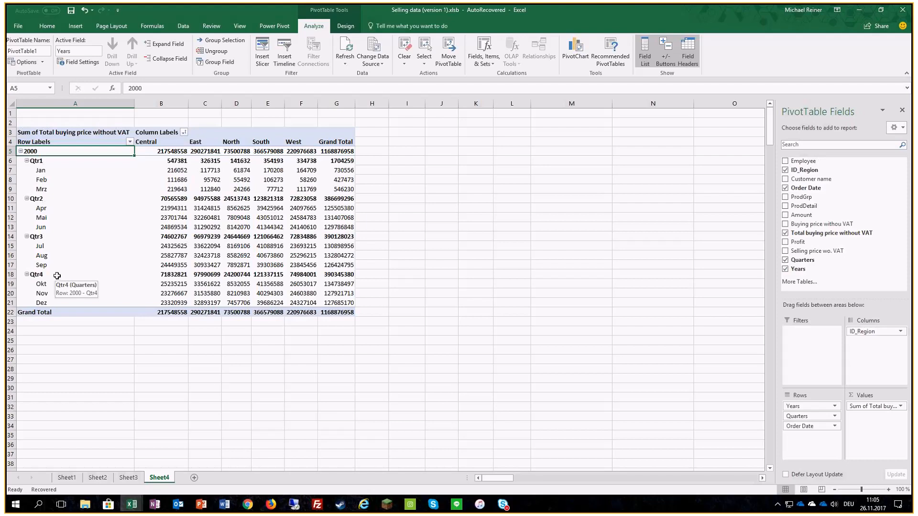
Collapse all four quarters of 2000 in the PivotTable to hide their months
{"action": "left_click", "coordinate": [27, 274]}
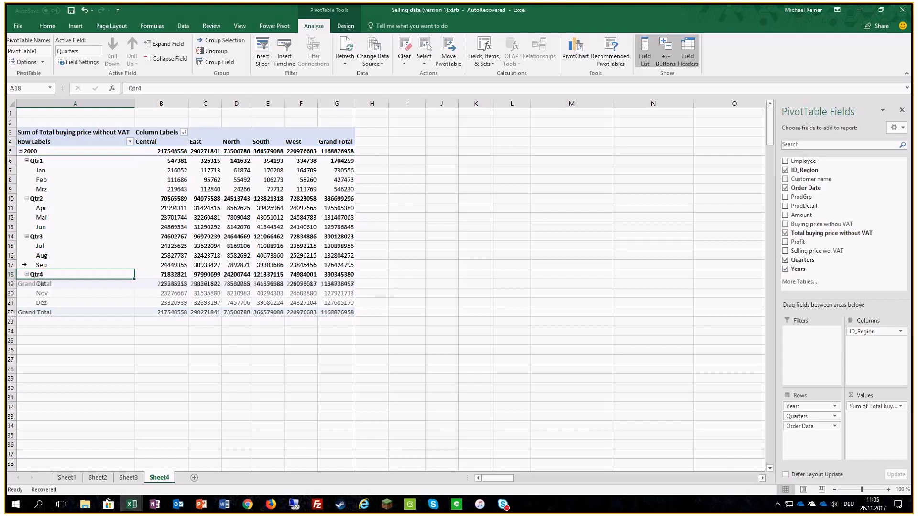
{"action": "left_click", "coordinate": [27, 236]}
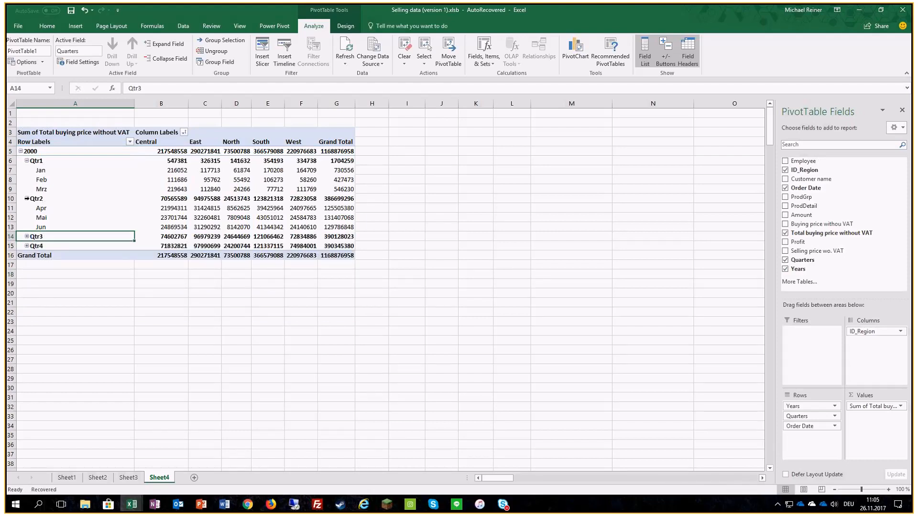
{"action": "left_click", "coordinate": [26, 198]}
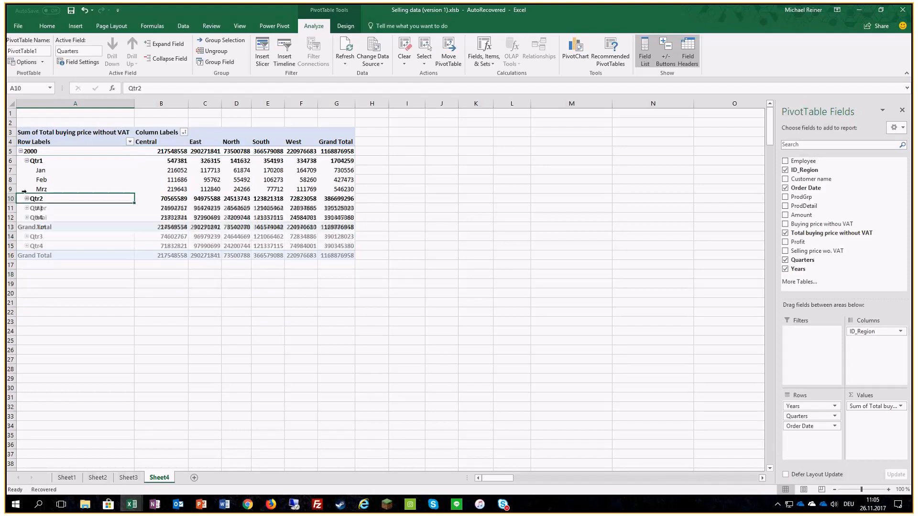
{"action": "left_click", "coordinate": [27, 160]}
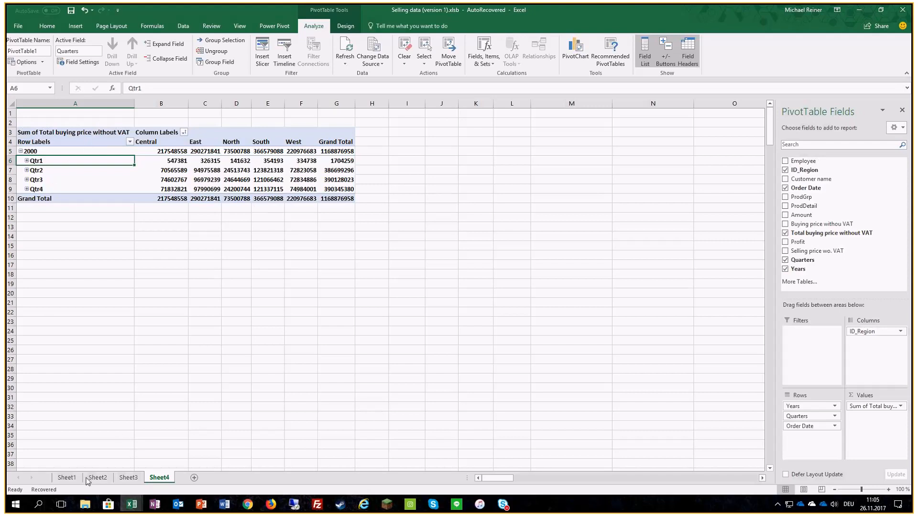
Open the workbook Personal data.xlsx and go to its Personal data sheet
{"action": "left_click", "coordinate": [85, 504]}
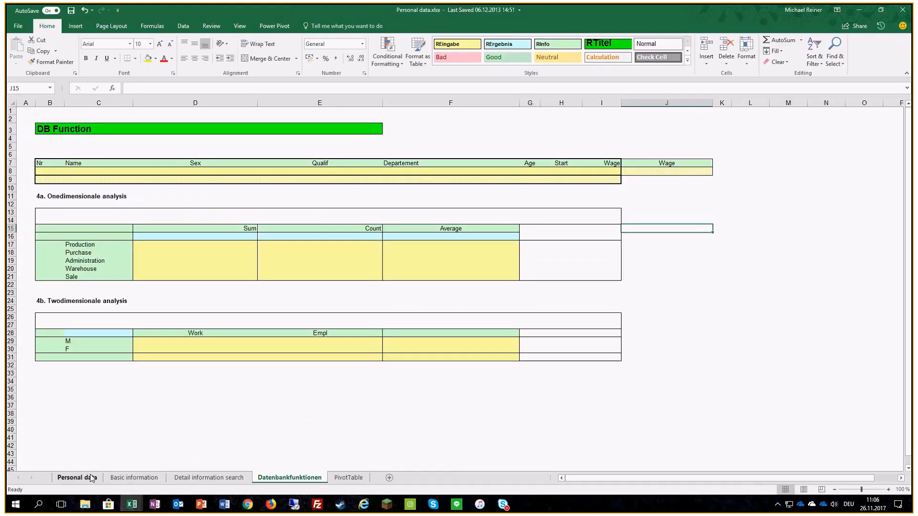
{"action": "left_click", "coordinate": [76, 478]}
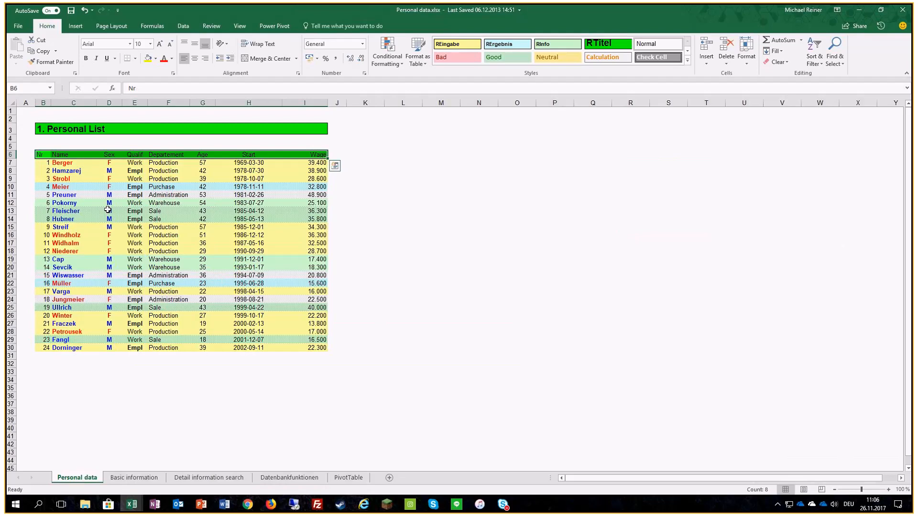
Examine the Name, Sex, Qualif, Departement, Age and Start columns of the personal list
{"action": "left_click", "coordinate": [61, 163]}
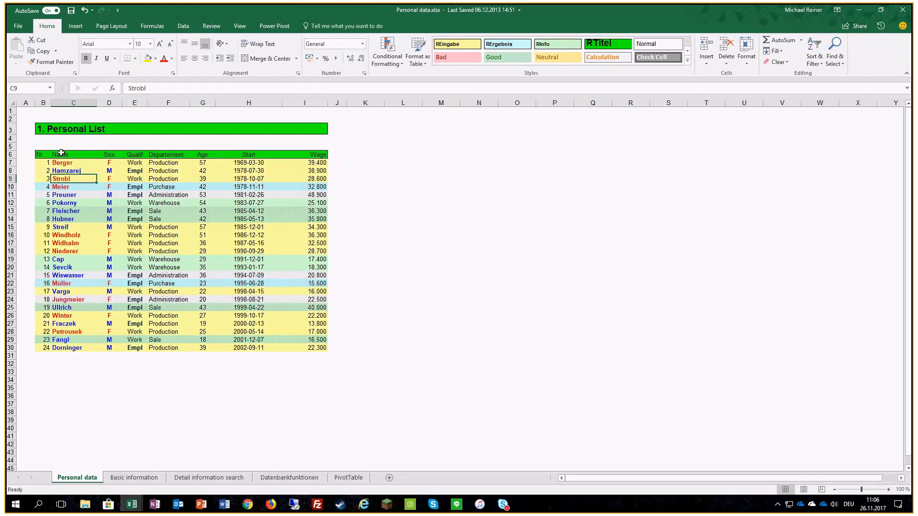
{"action": "left_click_drag", "start_coordinate": [61, 163], "coordinate": [63, 236]}
{"action": "left_click_drag", "start_coordinate": [108, 178], "coordinate": [106, 238]}
{"action": "left_click_drag", "start_coordinate": [134, 170], "coordinate": [141, 227]}
{"action": "left_click_drag", "start_coordinate": [168, 178], "coordinate": [171, 258]}
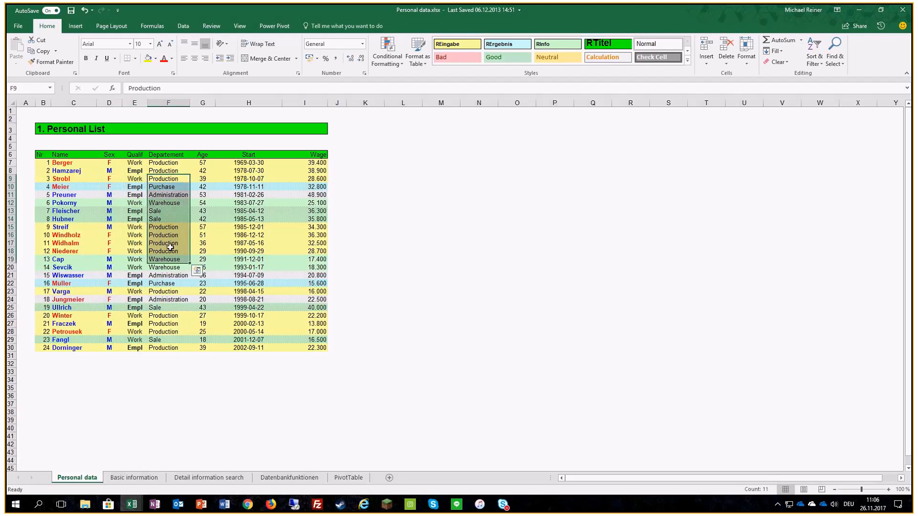
{"action": "left_click_drag", "start_coordinate": [203, 186], "coordinate": [204, 252]}
{"action": "left_click_drag", "start_coordinate": [254, 188], "coordinate": [260, 214]}
{"action": "left_click", "coordinate": [134, 235]}
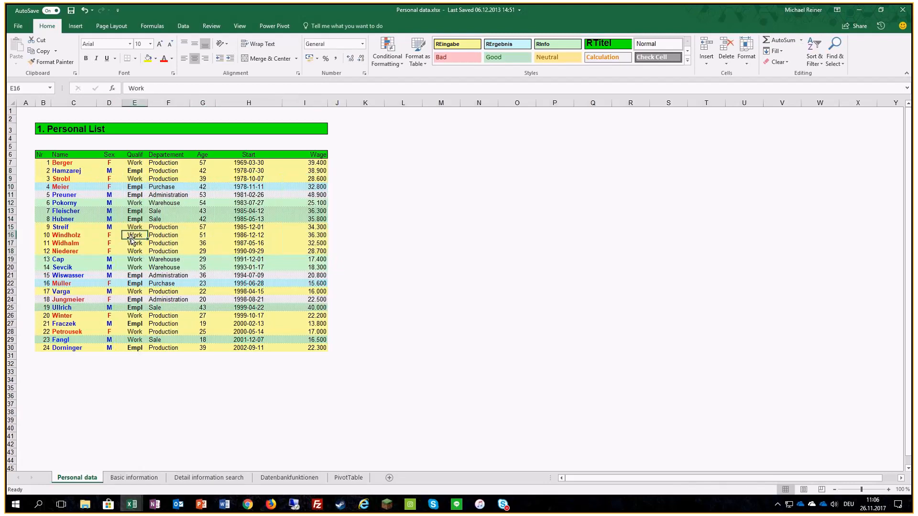
Create a PivotTable from the personal list on a new worksheet
{"action": "left_click", "coordinate": [76, 26]}
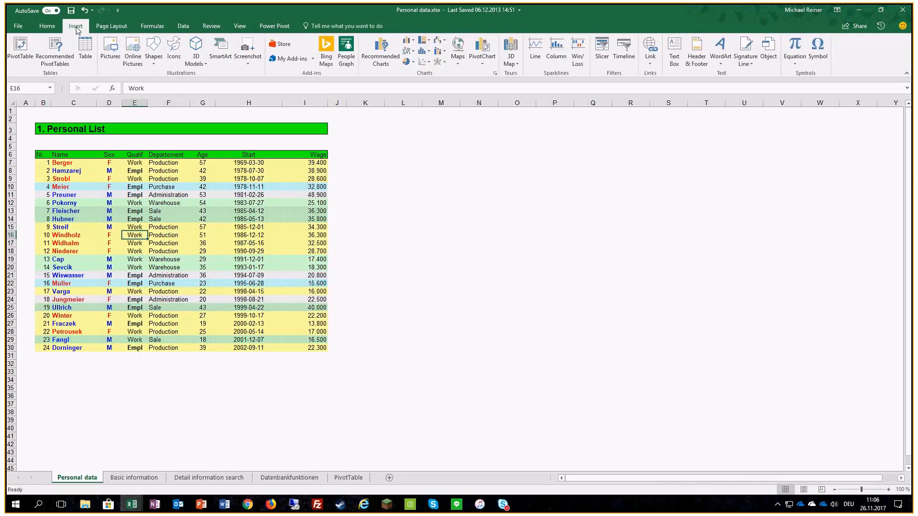
{"action": "left_click", "coordinate": [18, 46]}
{"action": "left_click", "coordinate": [481, 273]}
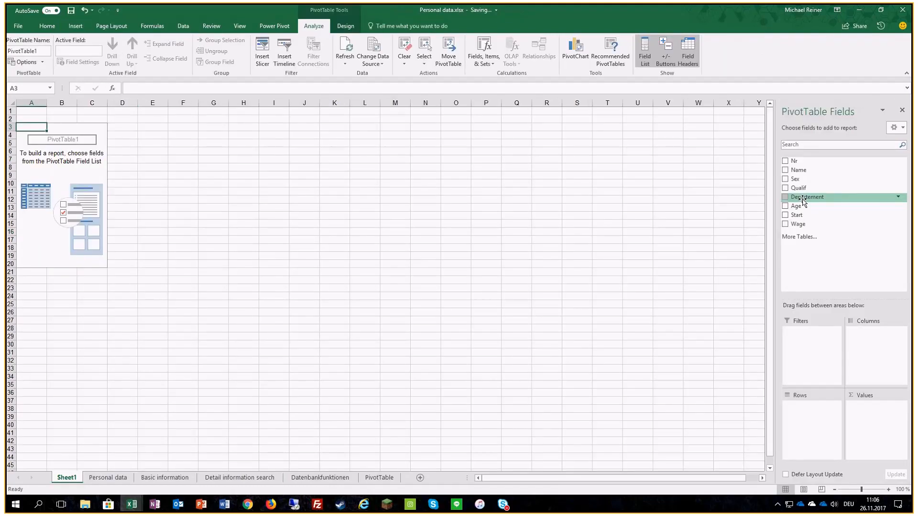
Lay out the PivotTable with Departement as columns, Age as rows and the sum of Wage as values
{"action": "left_click_drag", "start_coordinate": [802, 201], "coordinate": [866, 315]}
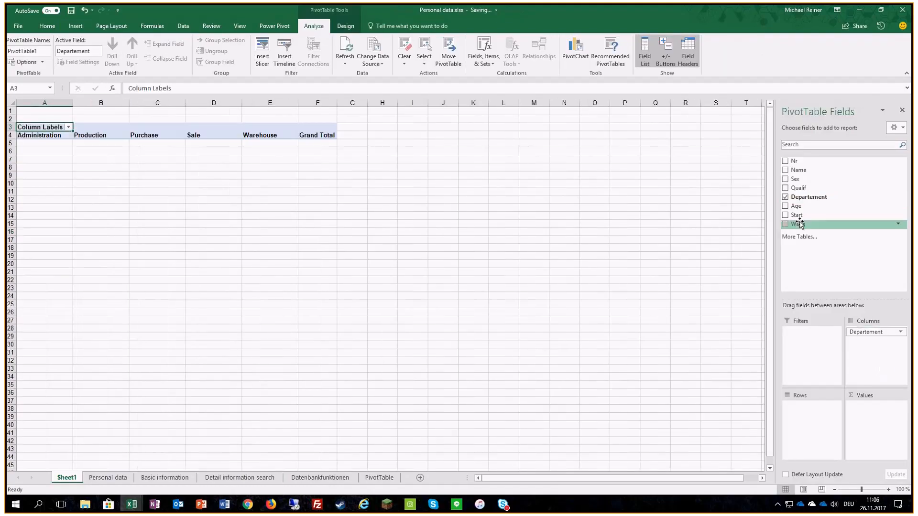
{"action": "left_click_drag", "start_coordinate": [799, 221], "coordinate": [889, 426]}
{"action": "left_click_drag", "start_coordinate": [803, 206], "coordinate": [827, 424]}
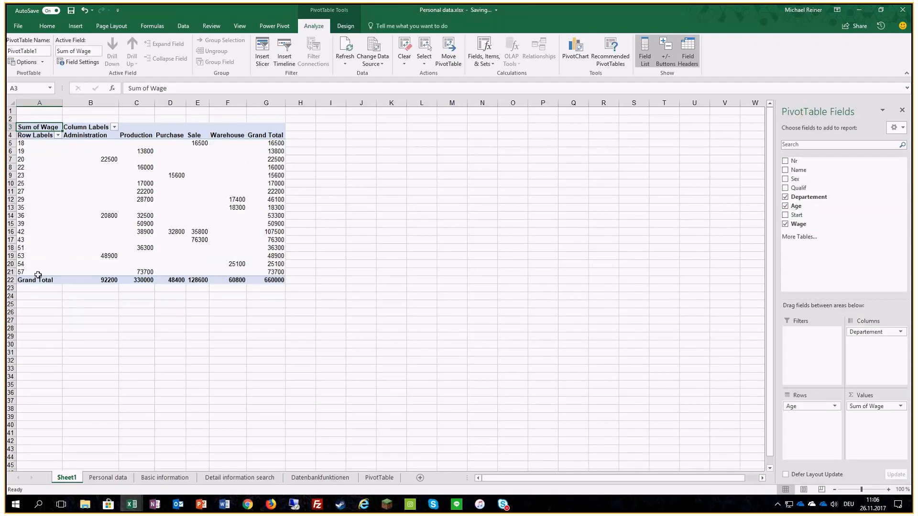
Group the ages in the PivotTable rows into intervals of 7 starting at 15
{"action": "left_click", "coordinate": [25, 159]}
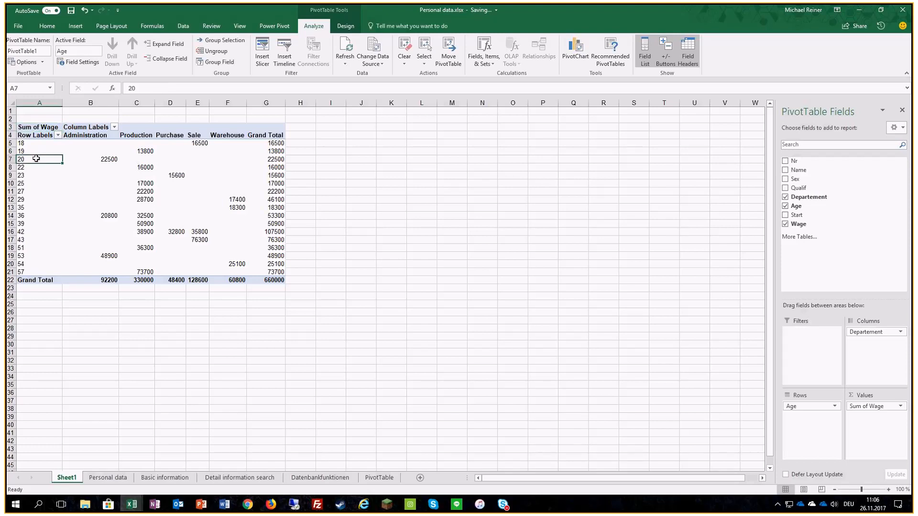
{"action": "left_click", "coordinate": [222, 41]}
{"action": "left_click_drag", "start_coordinate": [433, 167], "coordinate": [344, 158]}
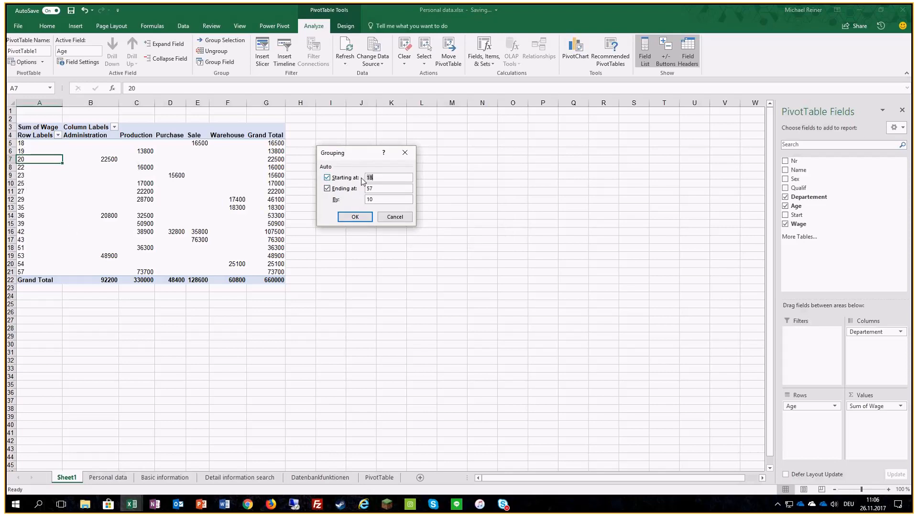
{"action": "double_click", "coordinate": [369, 198]}
{"action": "key", "text": "BackSpace"}
{"action": "type", "text": "10"}
{"action": "type", "text": "15"}
{"action": "key", "text": "BackSpace"}
{"action": "key", "text": "BackSpace"}
{"action": "left_click", "coordinate": [356, 217]}
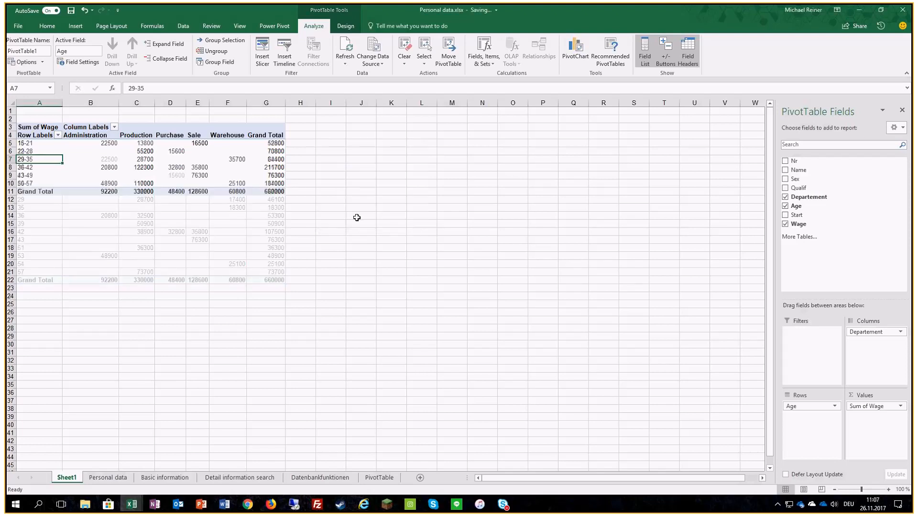
Change the PivotTable's Wage values to be summarized by Average
{"action": "left_click", "coordinate": [36, 144]}
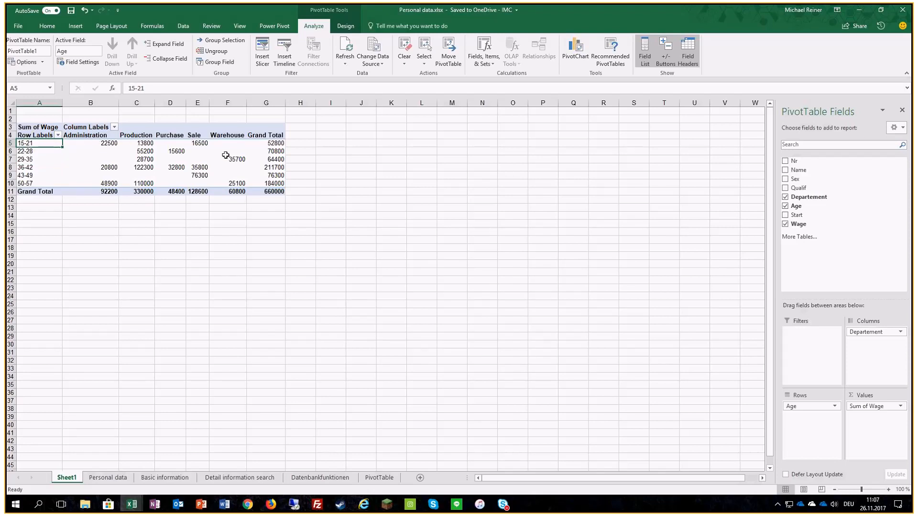
{"action": "double_click", "coordinate": [867, 405]}
{"action": "left_click", "coordinate": [298, 207]}
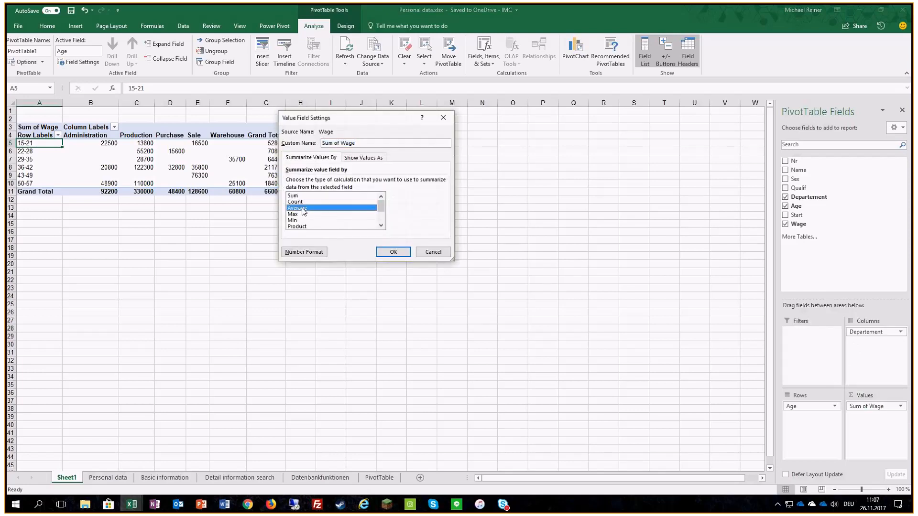
{"action": "left_click", "coordinate": [396, 252]}
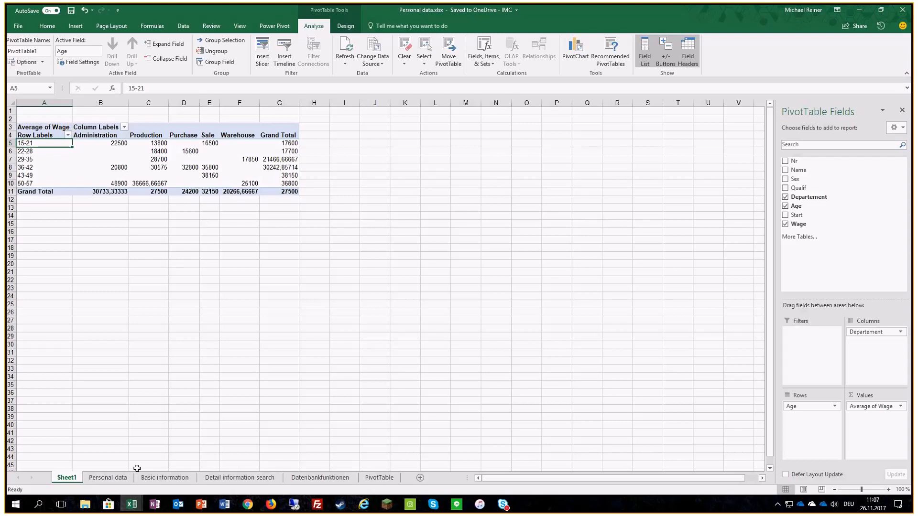
Replace Departement with Sex as the PivotTable's column field, consulting the source list on the Personal data sheet
{"action": "left_click", "coordinate": [123, 477]}
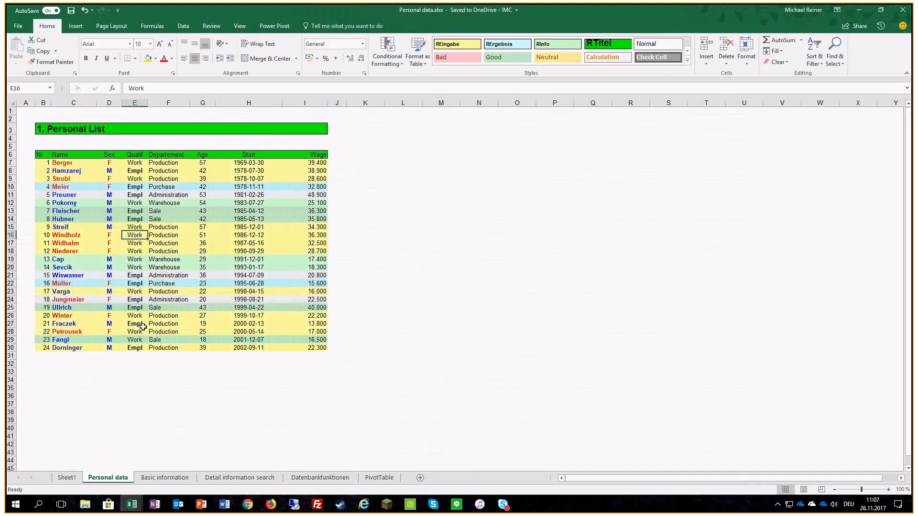
{"action": "left_click", "coordinate": [66, 478]}
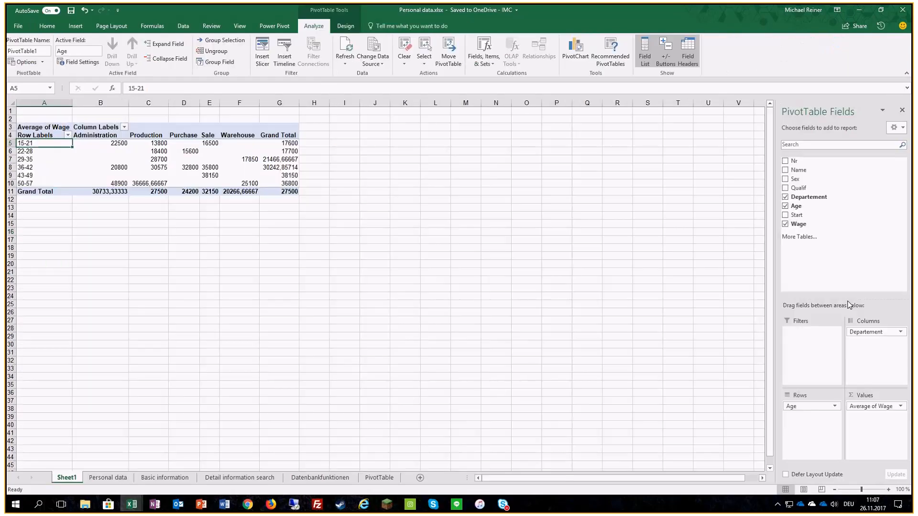
{"action": "left_click_drag", "start_coordinate": [865, 332], "coordinate": [847, 225]}
{"action": "left_click_drag", "start_coordinate": [846, 179], "coordinate": [865, 341]}
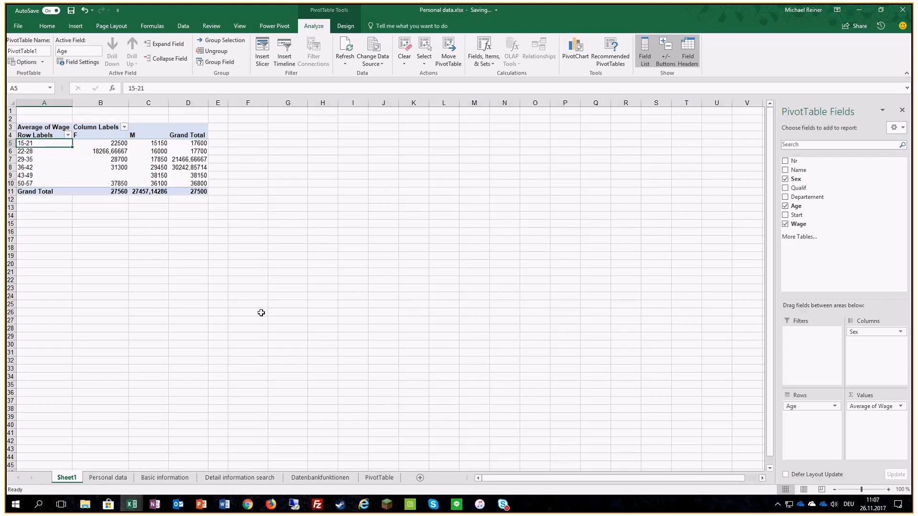
{"action": "left_click", "coordinate": [116, 481]}
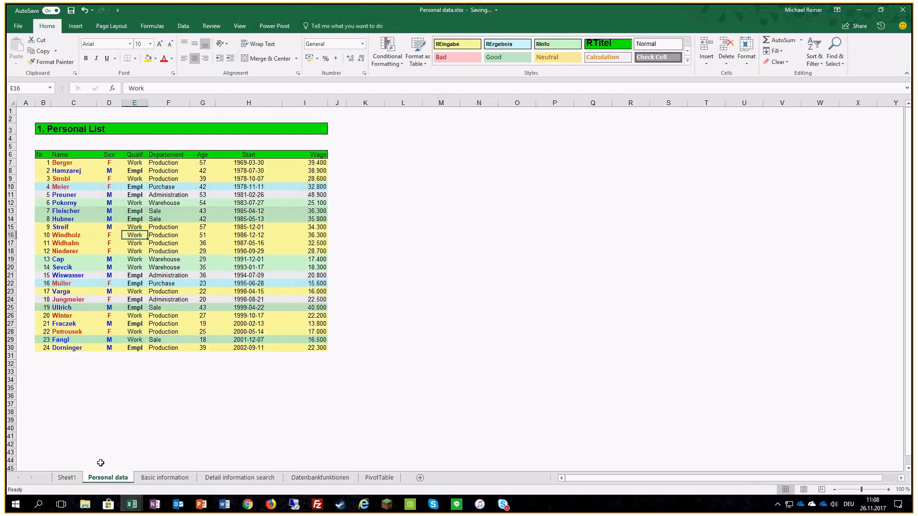
{"action": "left_click", "coordinate": [67, 477]}
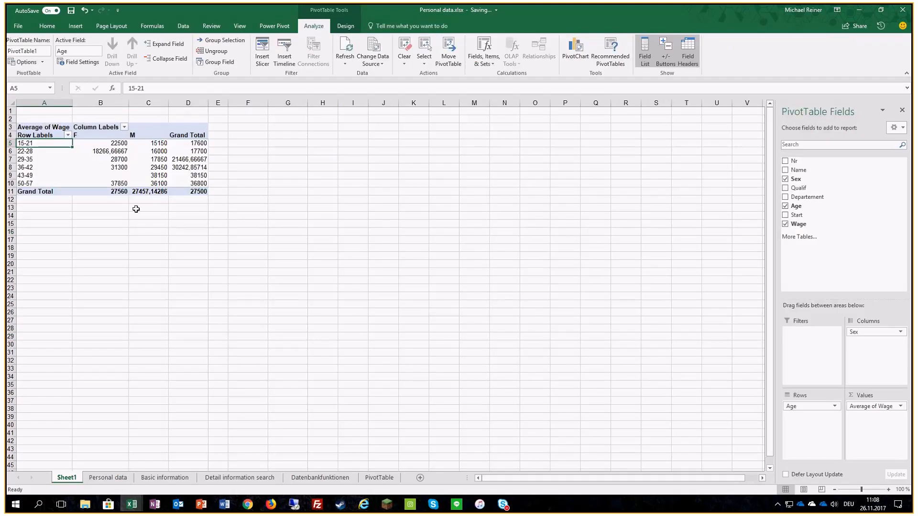